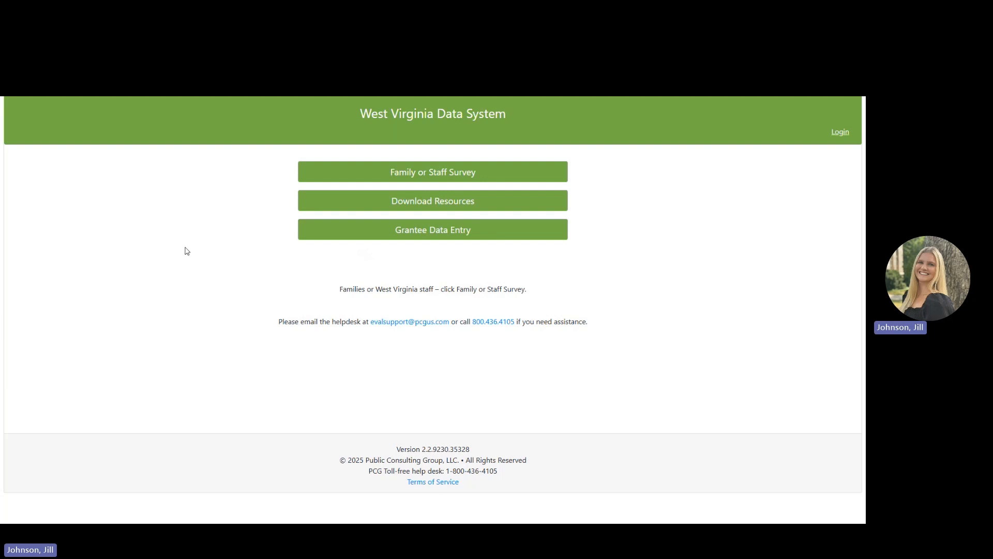
# Open the West Virginia Family Survey from the home page.
pyautogui.click(382, 176)
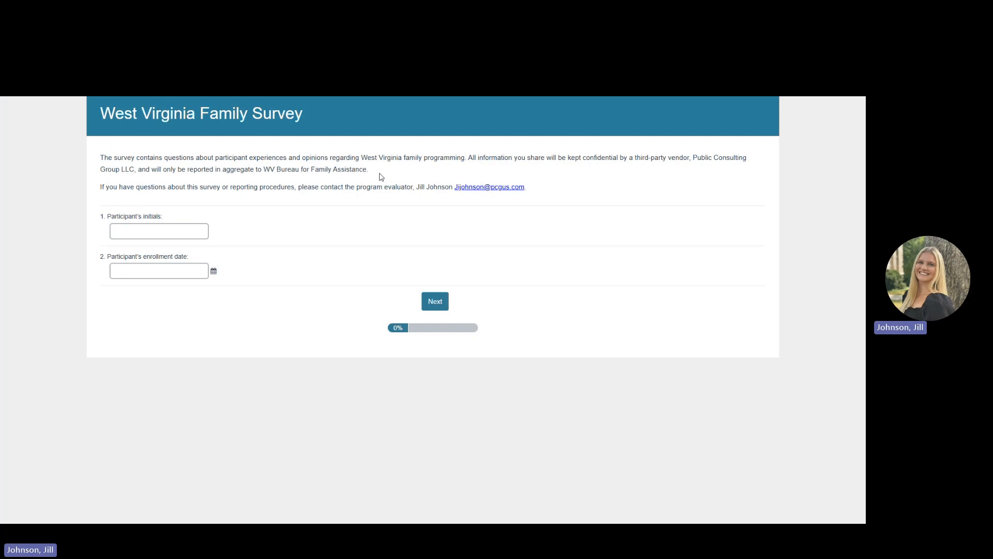
# Go back home and open Download Resources, listing the WV User Guide and printable surveys.
pyautogui.click(11, 87)
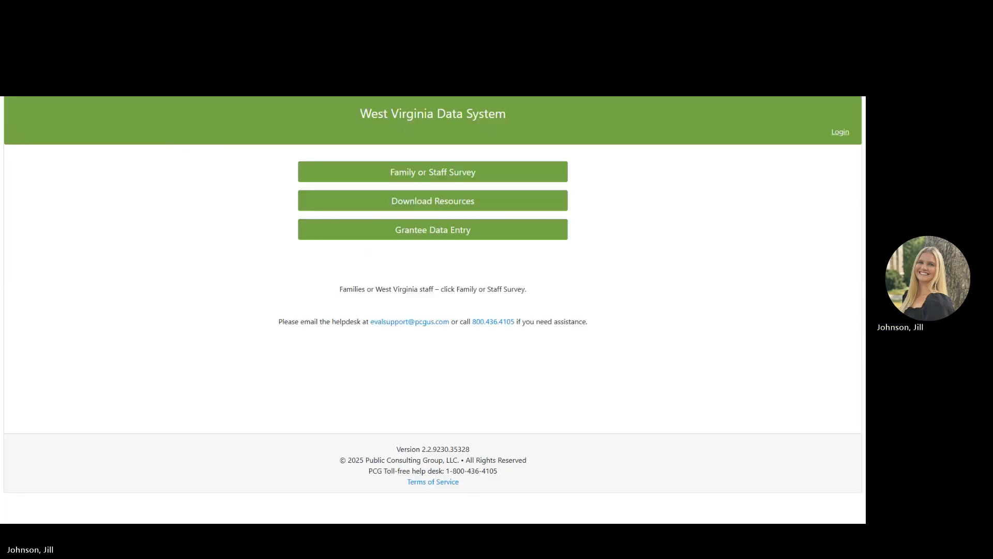
pyautogui.click(329, 211)
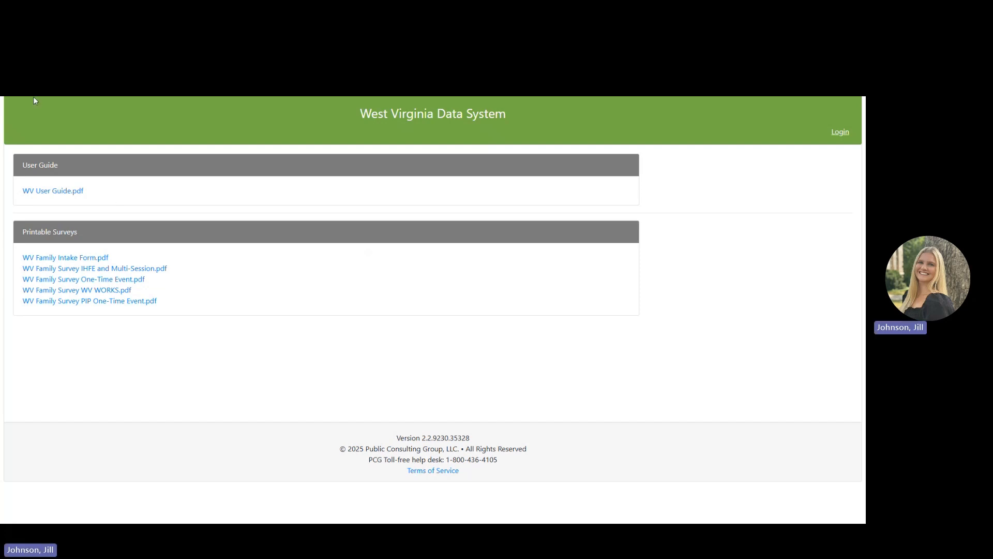
# Go back to the home page with the survey, resources and grantee data entry options.
pyautogui.hotkey('alt', 'Left')
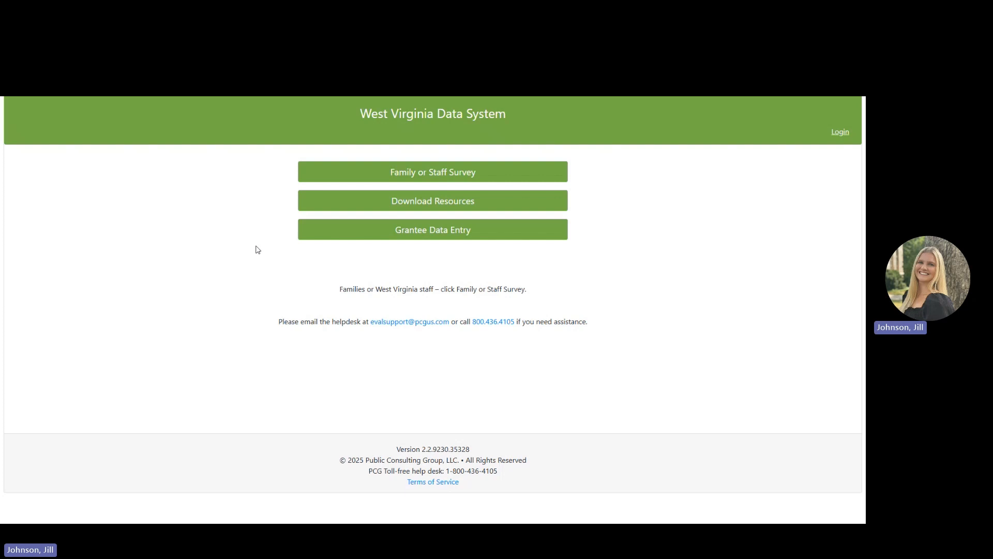
# Log in to Grantee Data Entry with the saved credentials and open Family Intake Forms.
pyautogui.click(343, 235)
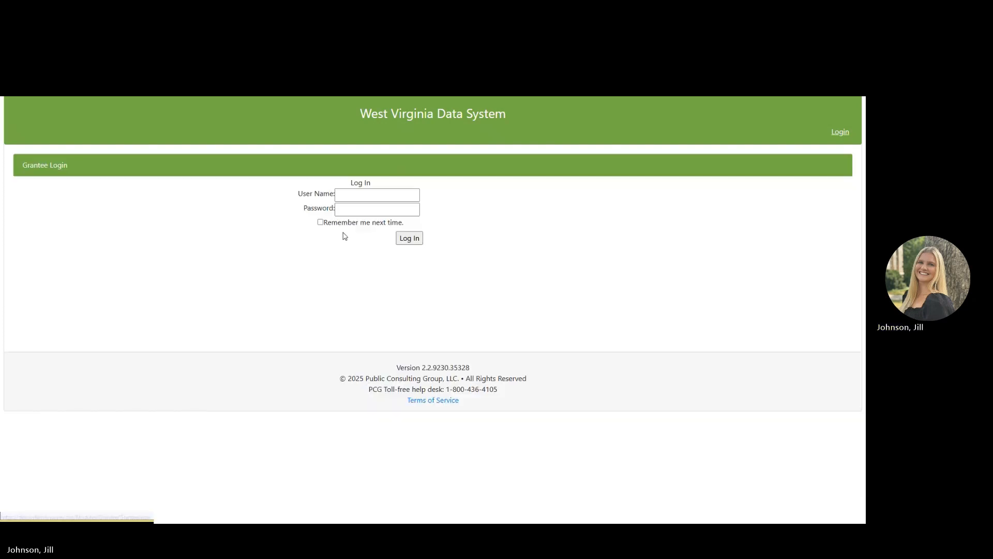
pyautogui.click(366, 193)
pyautogui.press('Escape')
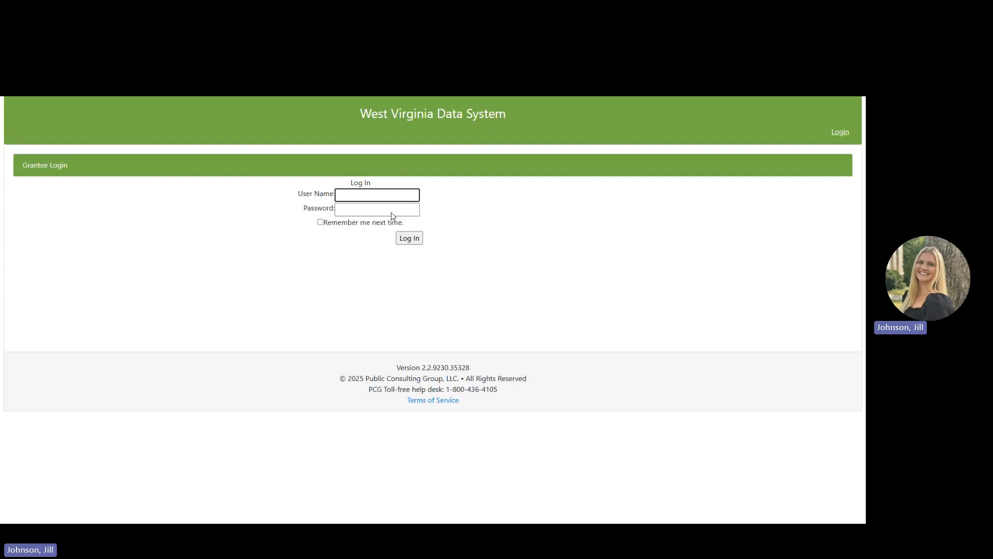
pyautogui.write('*****')
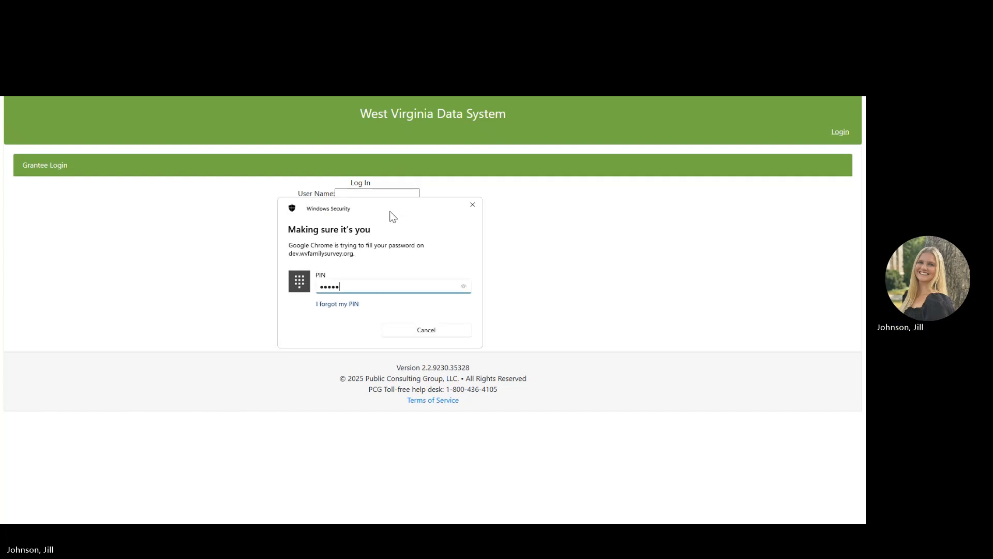
pyautogui.write('*')
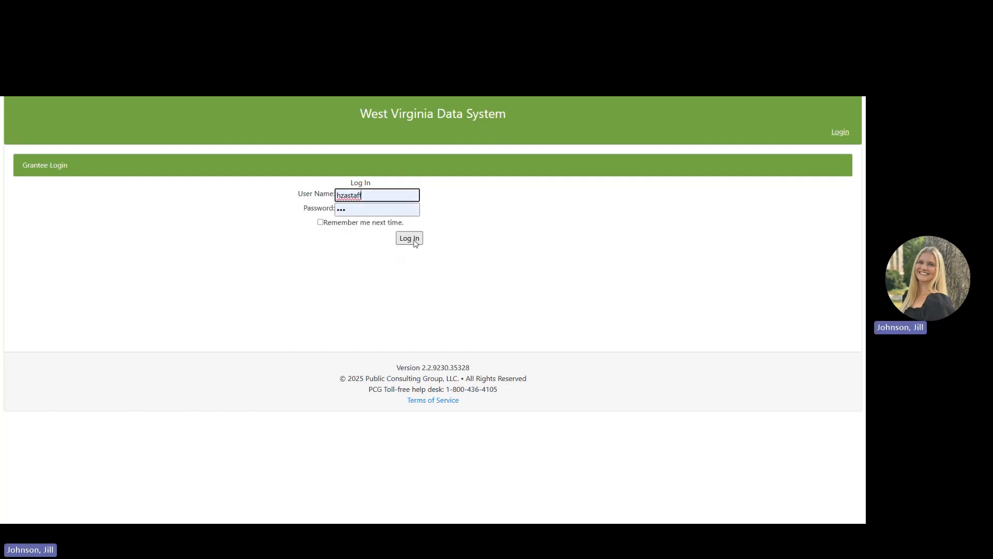
pyautogui.click(415, 241)
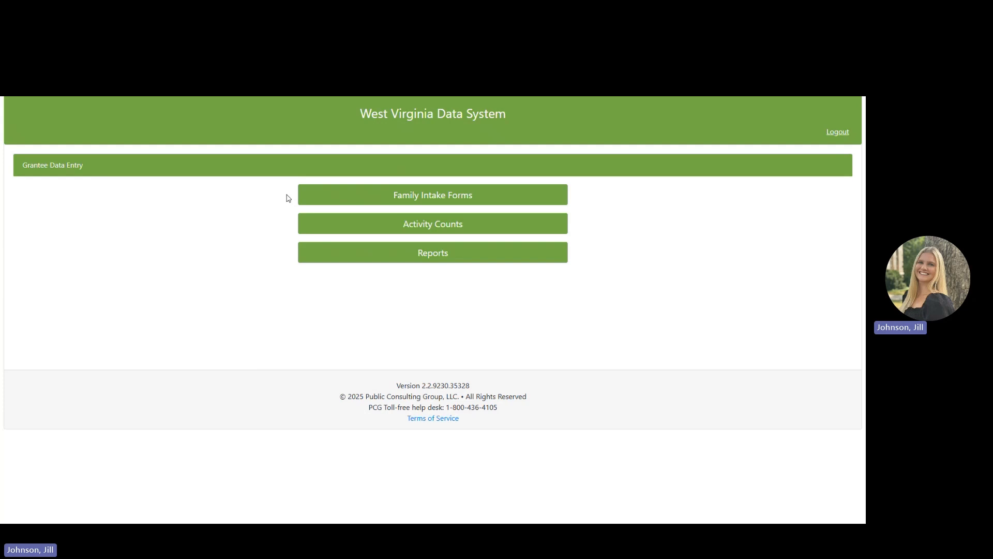
pyautogui.click(321, 198)
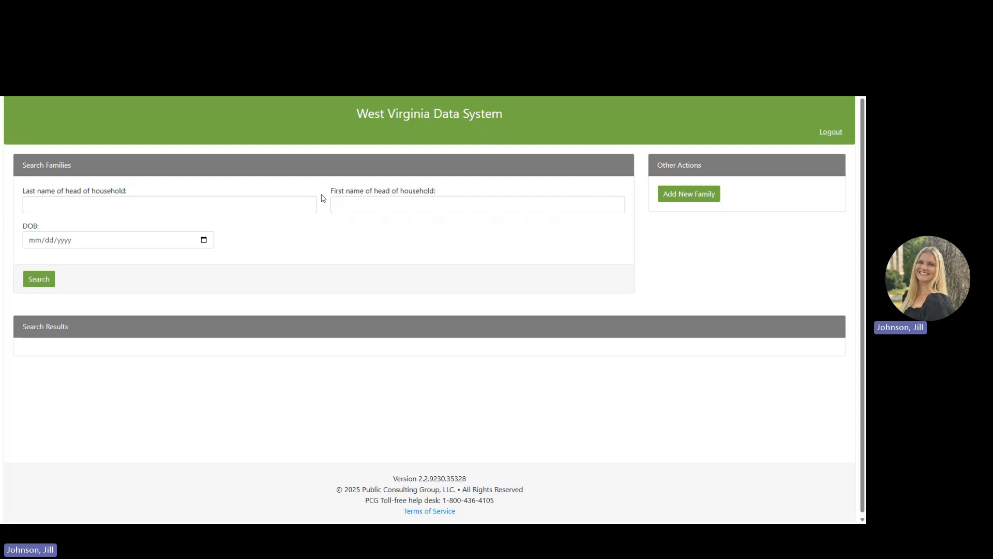
pyautogui.click(247, 206)
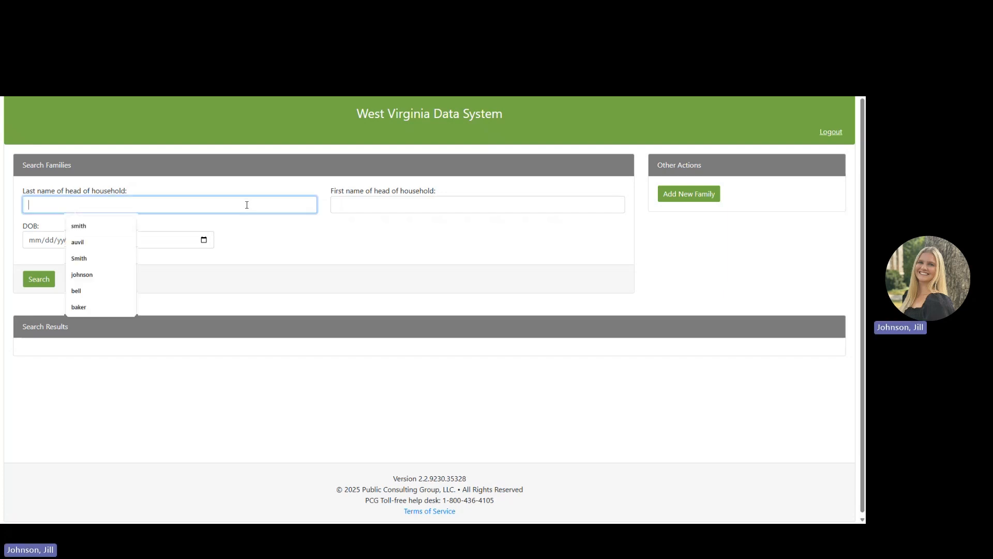
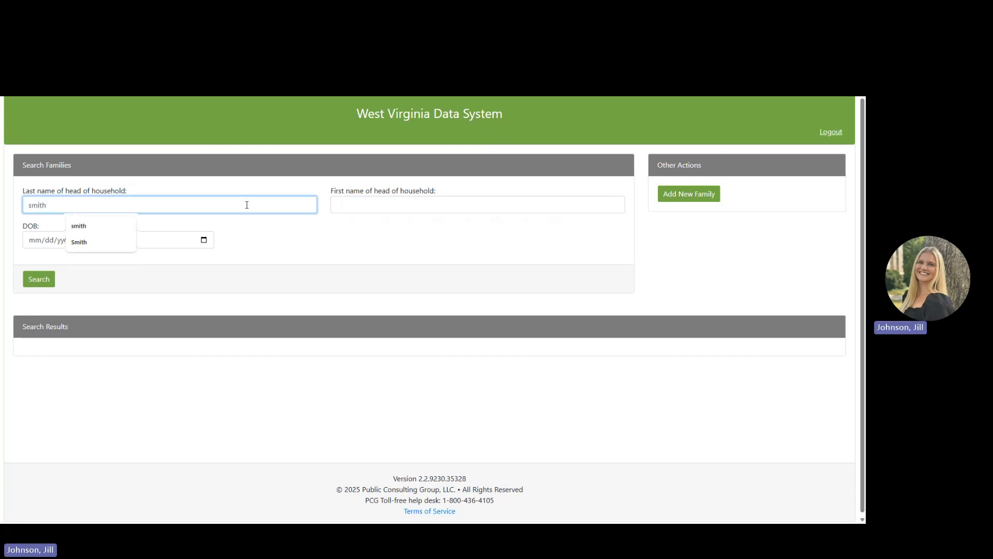
pyautogui.click(105, 223)
pyautogui.click(392, 204)
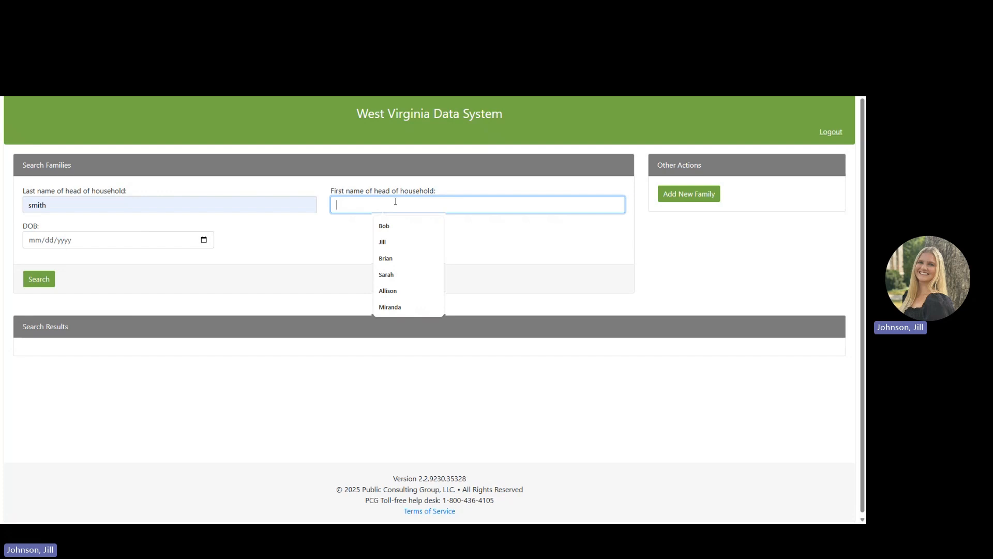
pyautogui.write('Bob')
pyautogui.click(395, 226)
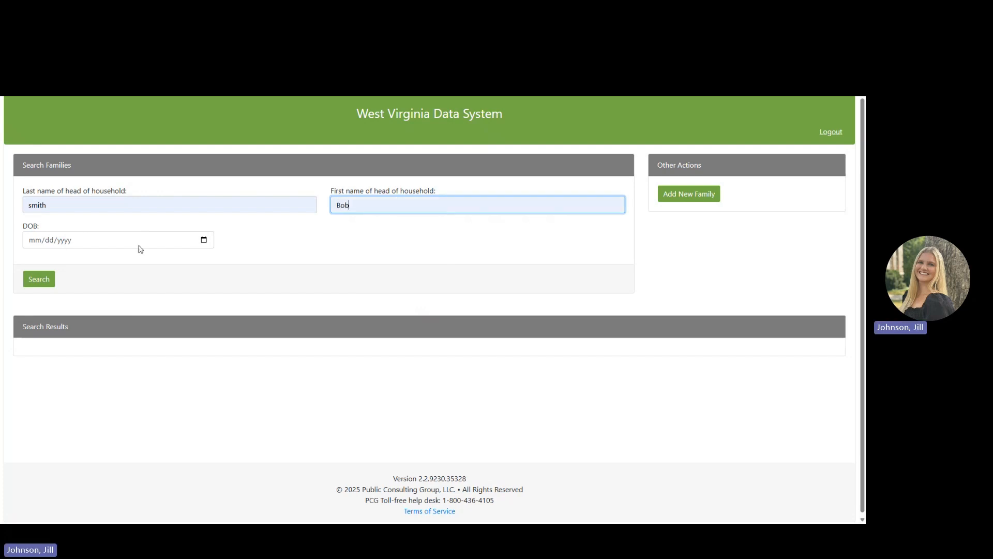
pyautogui.click(138, 241)
pyautogui.write('0')
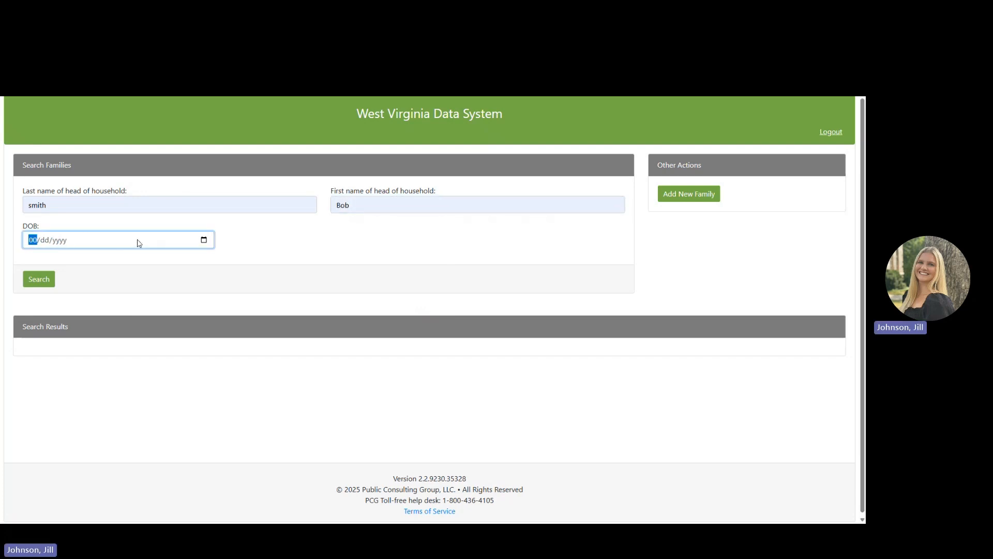
pyautogui.write('6/12/')
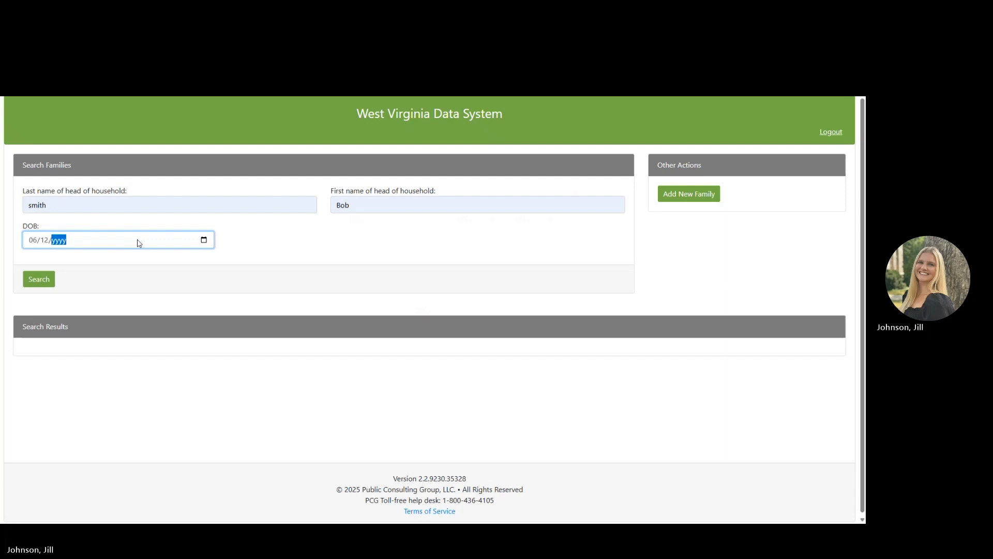
pyautogui.write('1980')
pyautogui.click(44, 281)
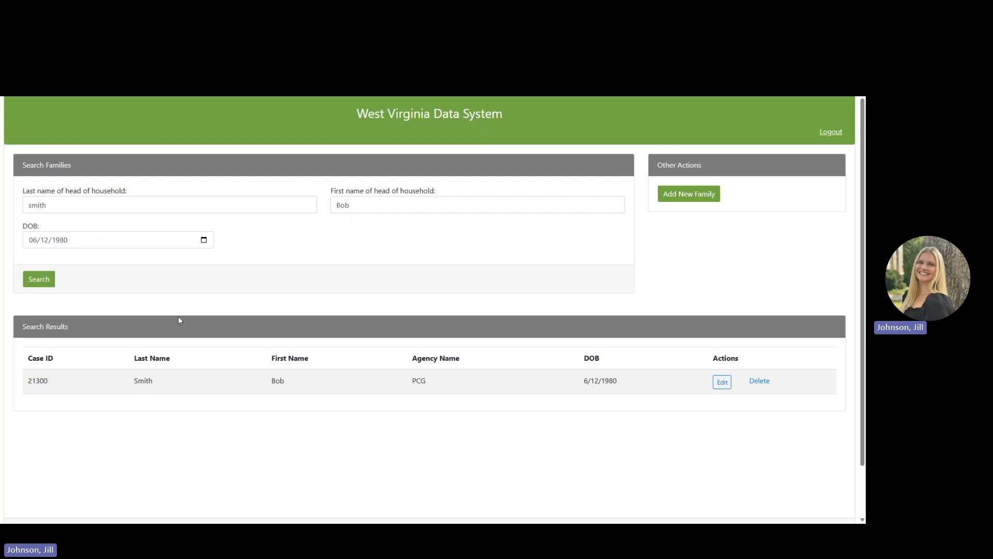
pyautogui.click(65, 241)
# Clear the birth date and first name, then rerun the search by last name only, listing three families.
pyautogui.press('BackSpace')
pyautogui.click(43, 241)
pyautogui.press('BackSpace')
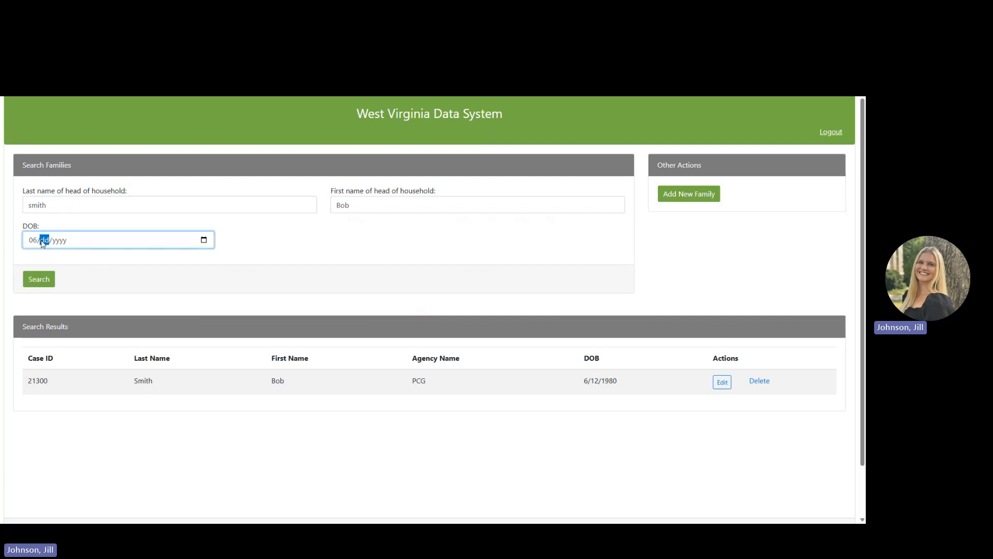
pyautogui.click(31, 240)
pyautogui.press('BackSpace')
pyautogui.moveTo(395, 205); pyautogui.dragTo(329, 209)
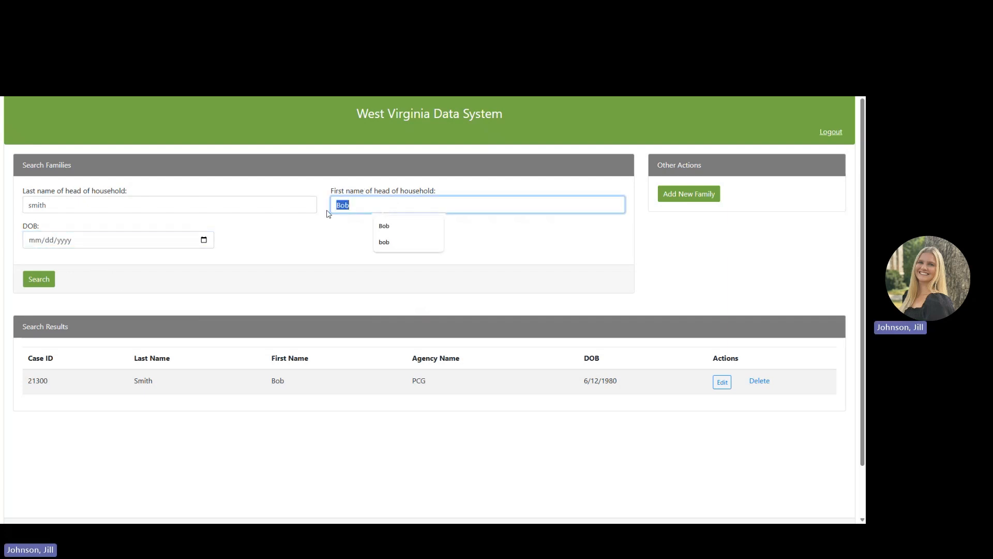
pyautogui.press('BackSpace')
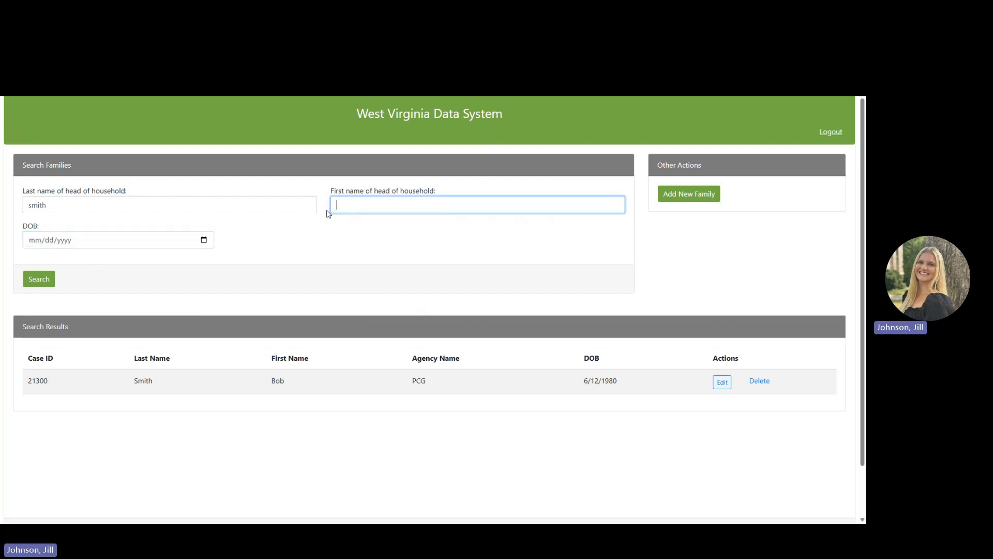
pyautogui.click(47, 287)
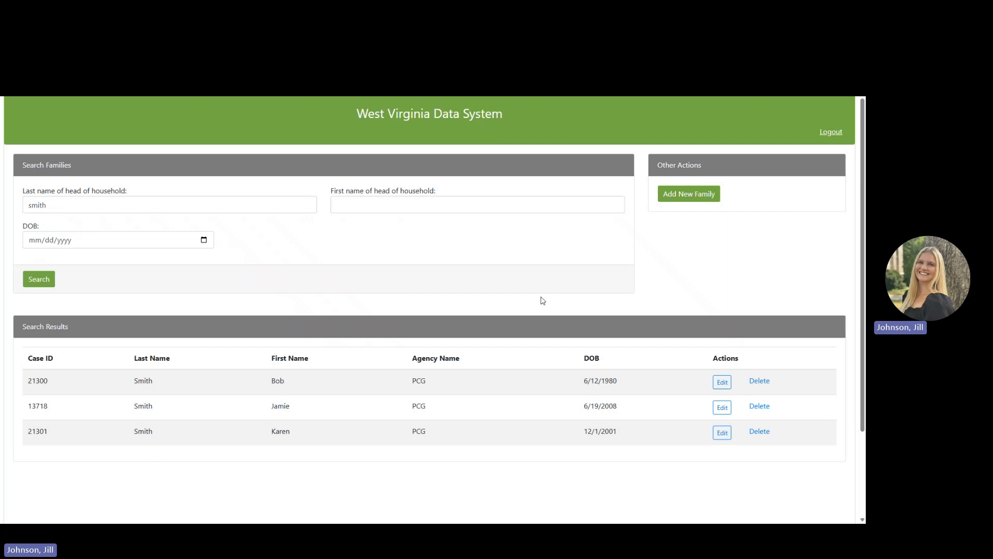
# Start a new family record with the head of household's last name, first name and DOB 04/04/2004.
pyautogui.click(685, 195)
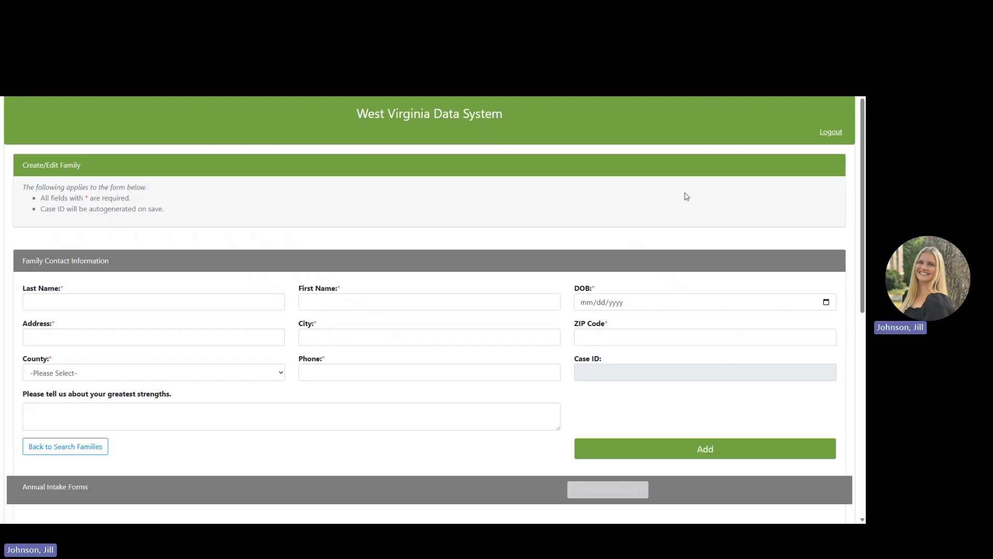
pyautogui.scroll(-1, 398, 250)
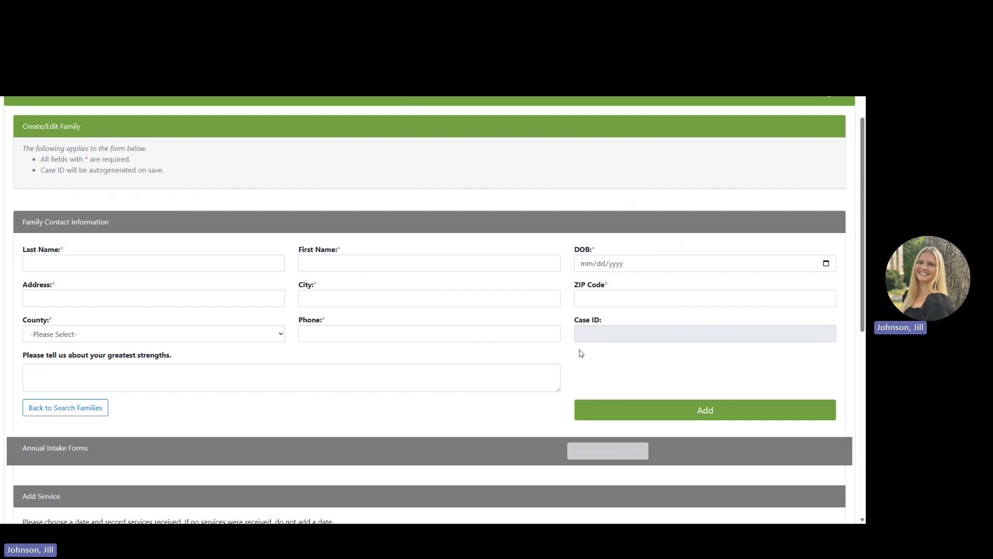
pyautogui.scroll(-1, 279, 202)
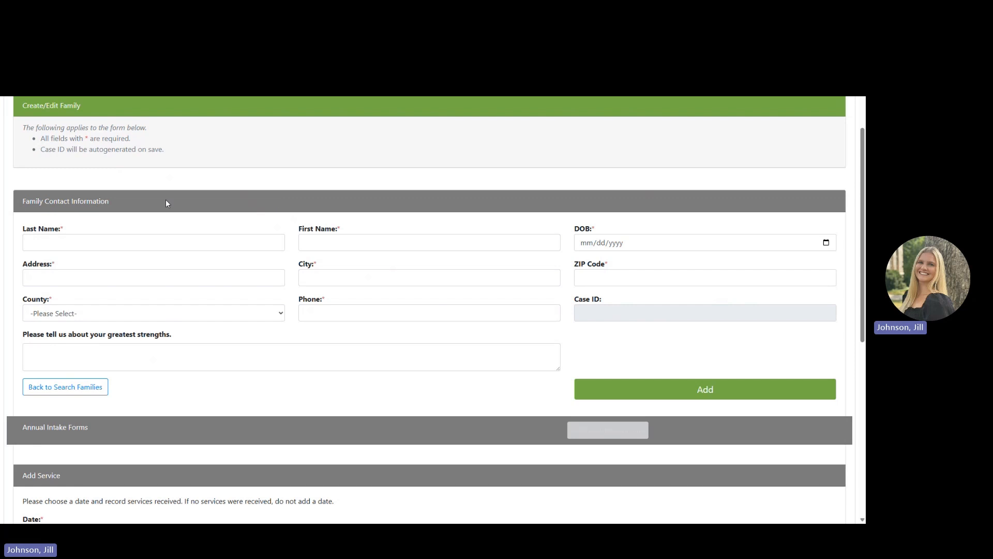
pyautogui.click(82, 243)
pyautogui.write('Doe')
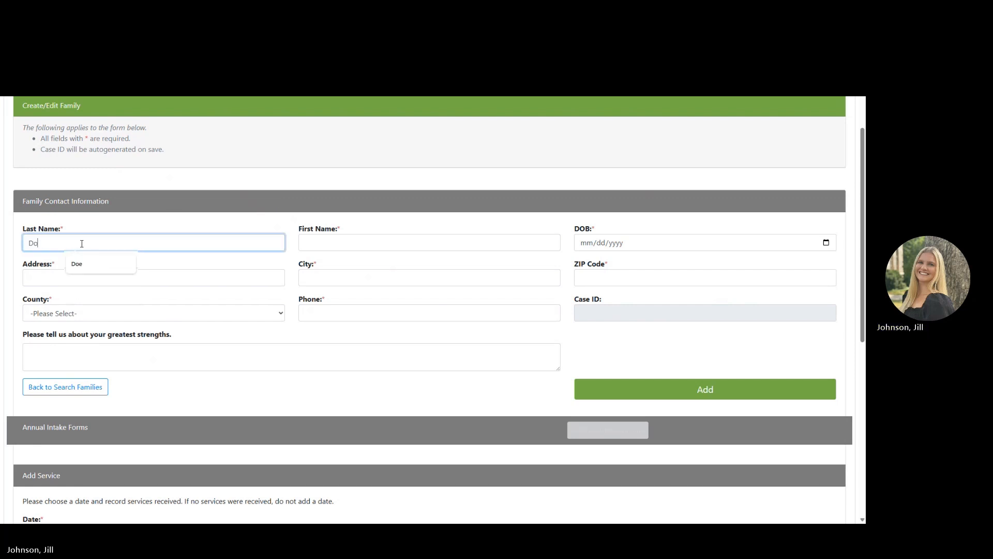
pyautogui.click(379, 244)
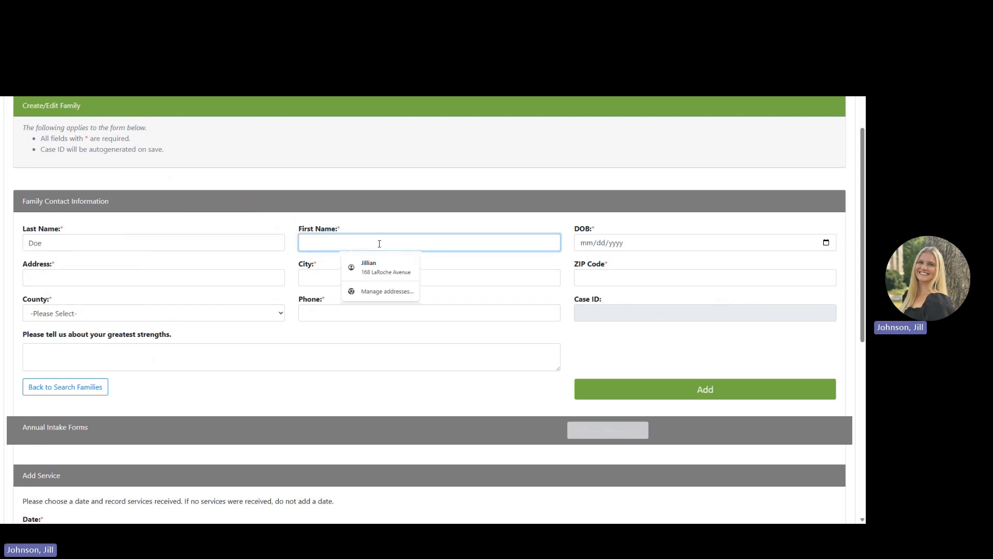
pyautogui.write('Jane')
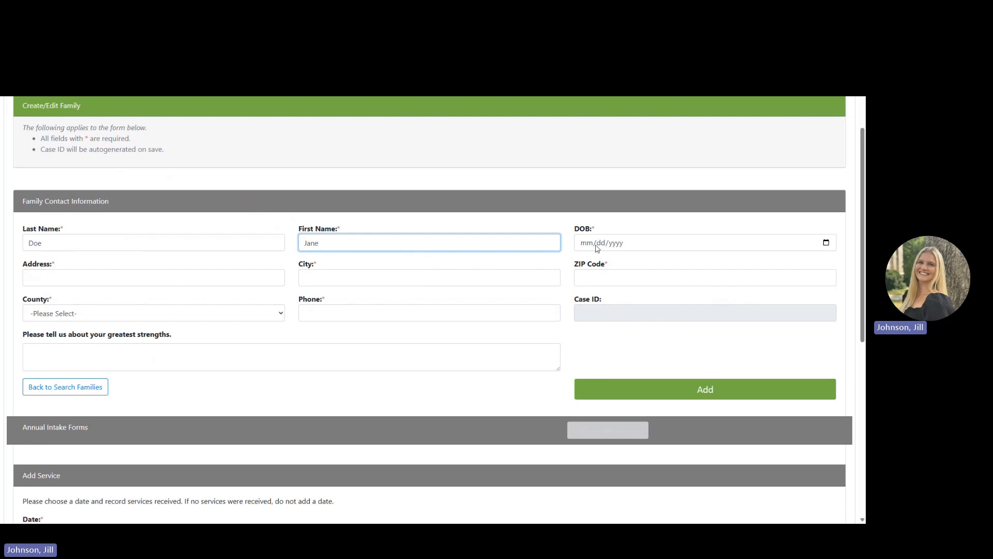
pyautogui.click(598, 244)
pyautogui.click(589, 244)
pyautogui.write('0')
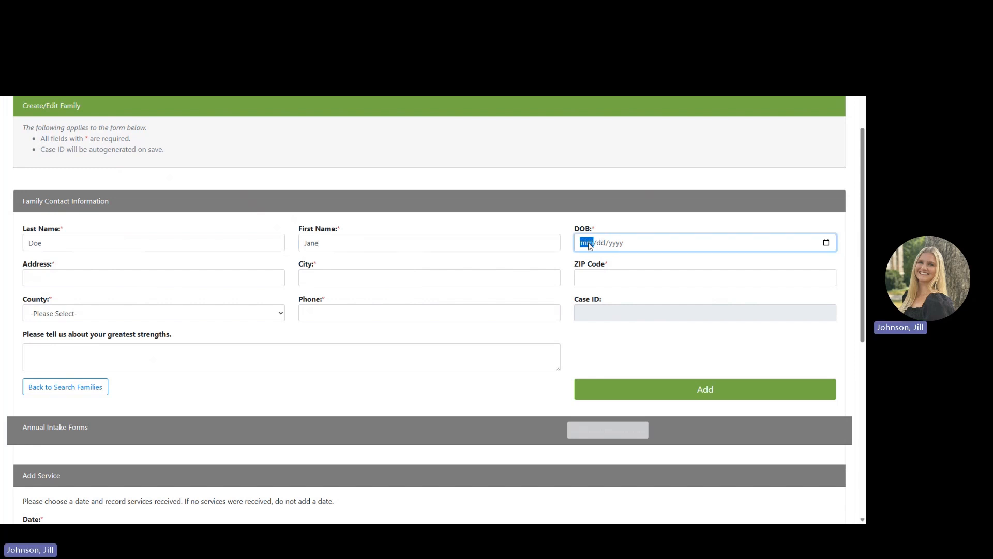
pyautogui.write('4/04/')
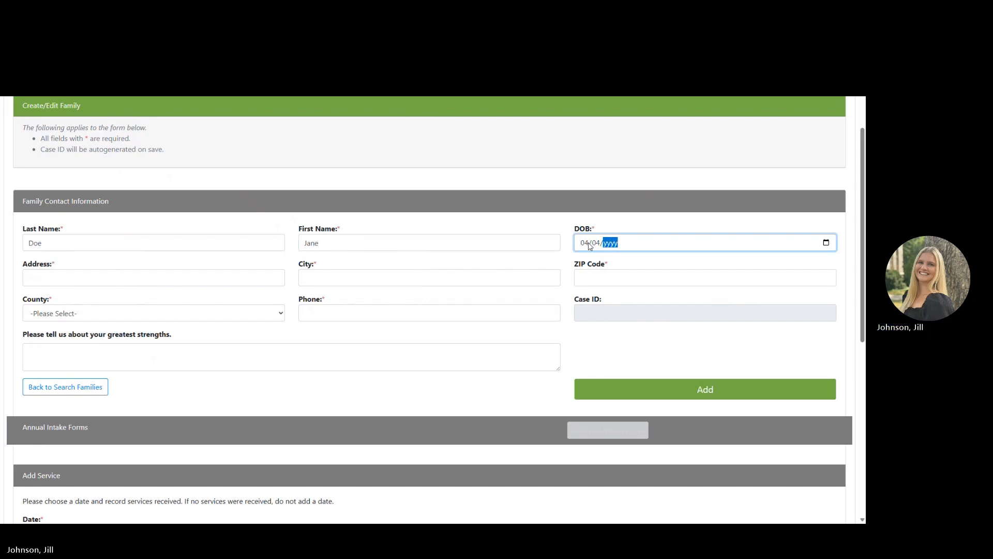
pyautogui.write('2004')
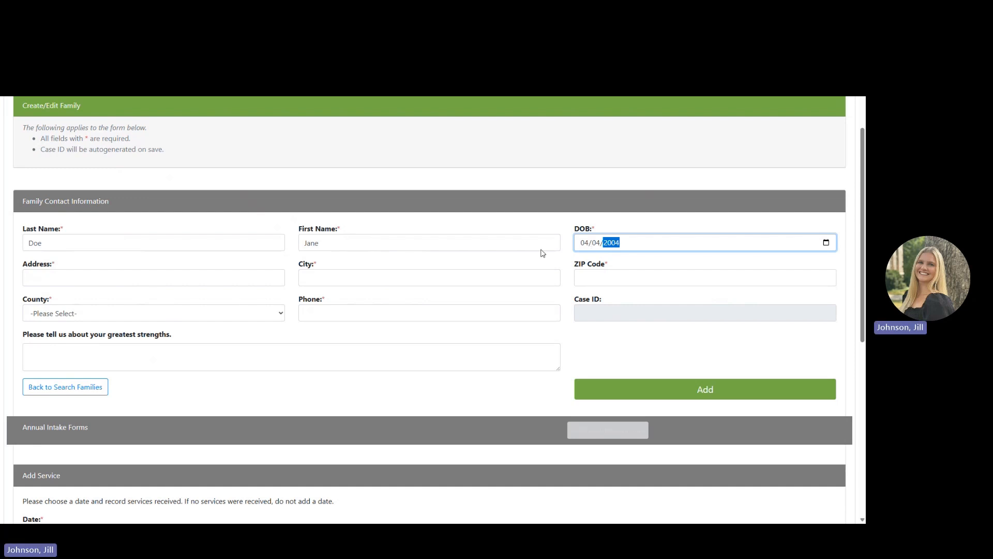
# Fill in street address, city, ZIP, Hardy county, phone and strength 'Great communication skills'.
pyautogui.click(125, 280)
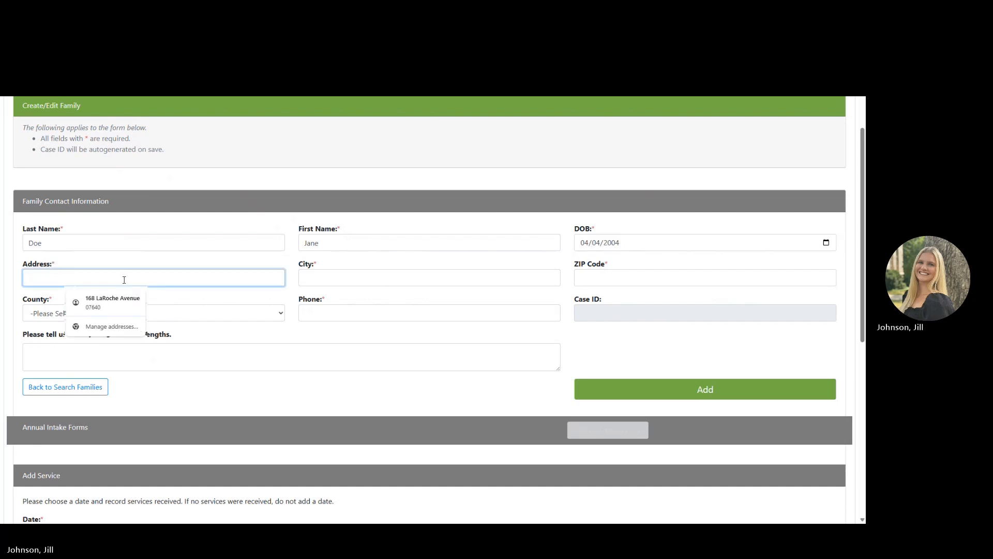
pyautogui.write('44 North St')
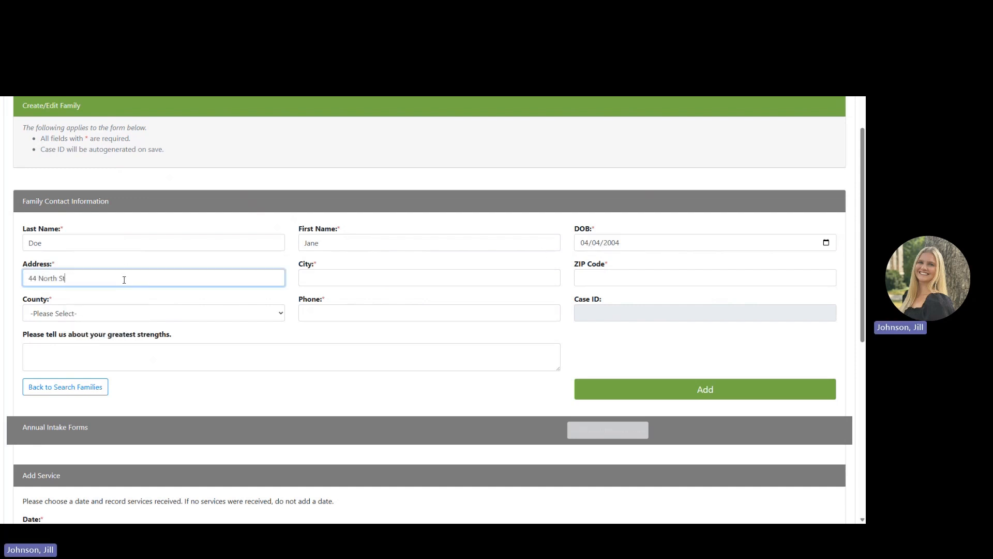
pyautogui.write('reet')
pyautogui.click(308, 282)
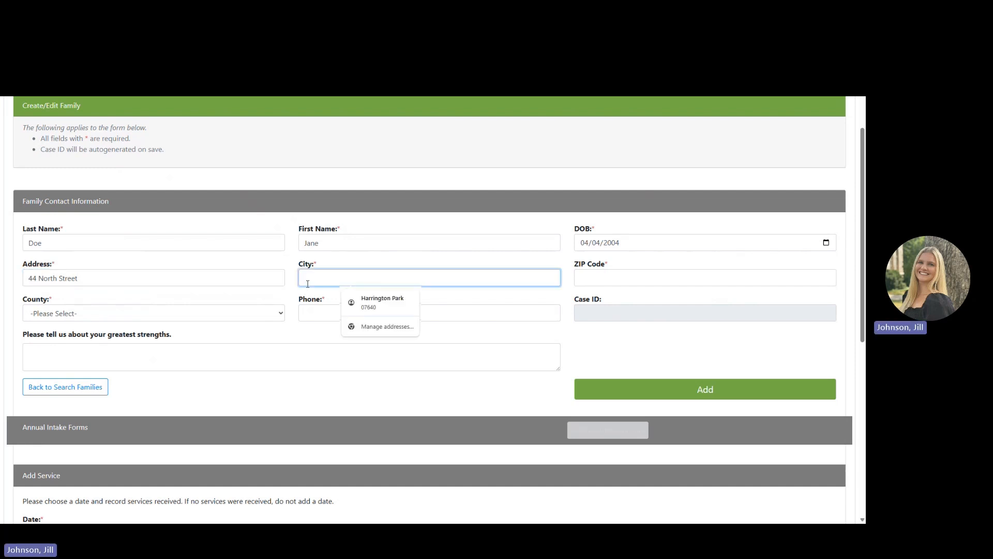
pyautogui.write('CITY')
pyautogui.click(675, 272)
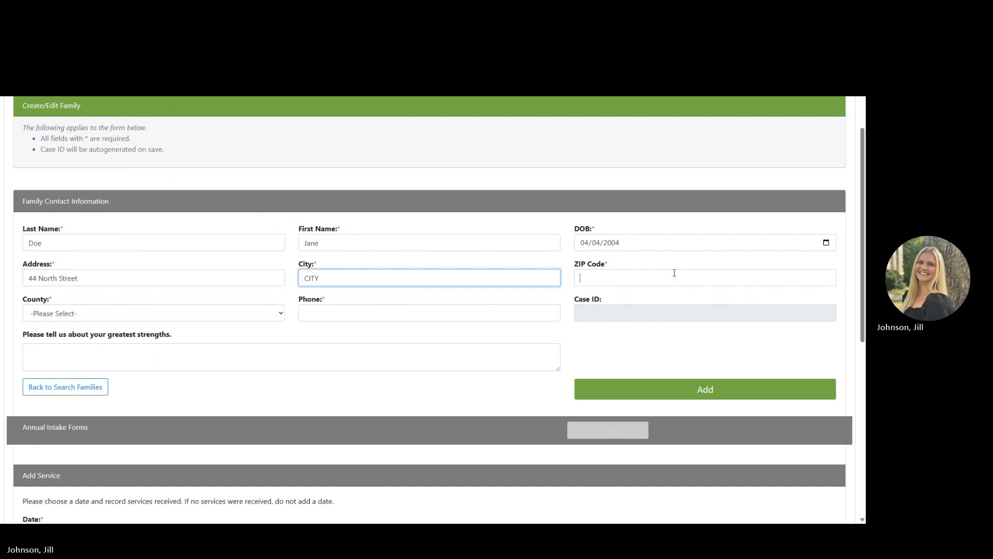
pyautogui.write('44444')
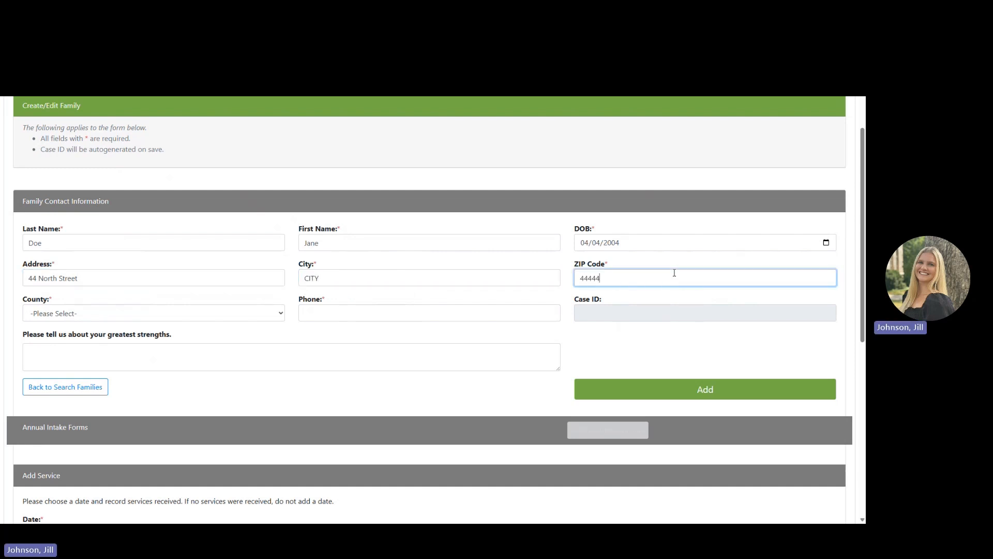
pyautogui.click(258, 313)
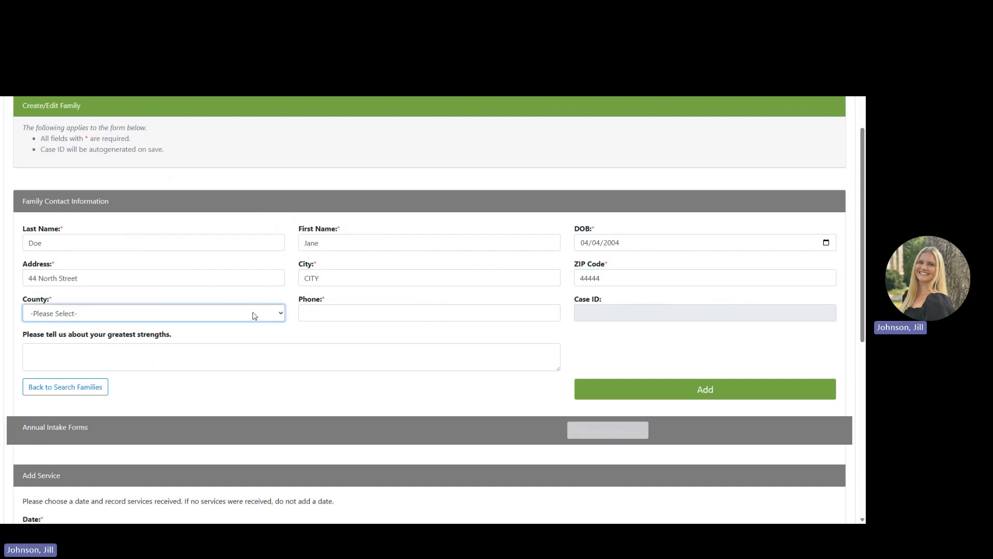
pyautogui.click(221, 267)
pyautogui.click(328, 314)
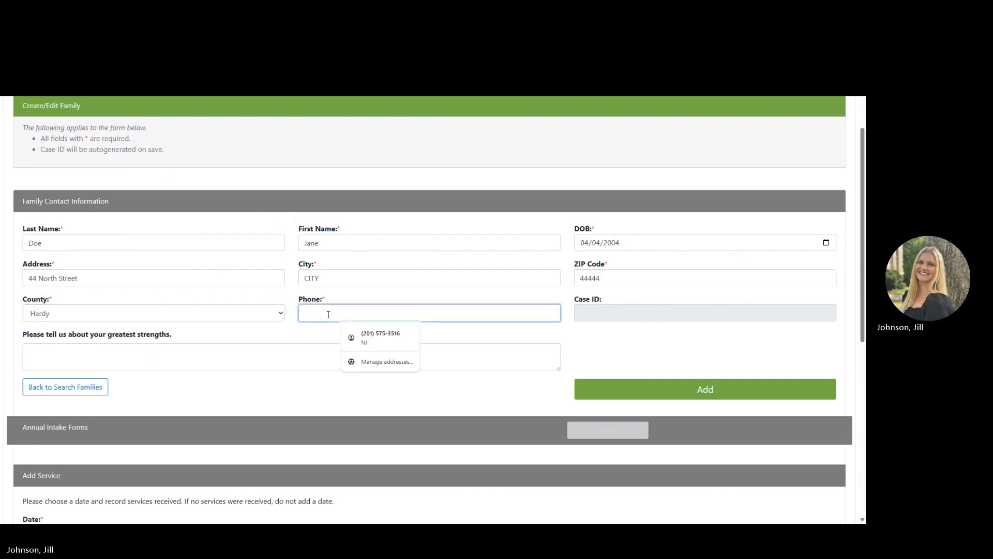
pyautogui.write('44444444444')
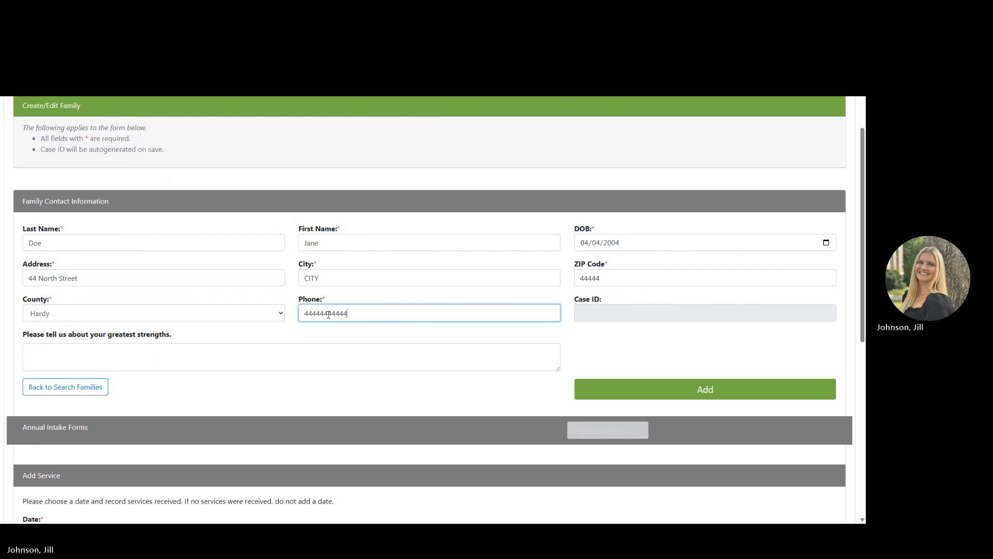
pyautogui.click(320, 349)
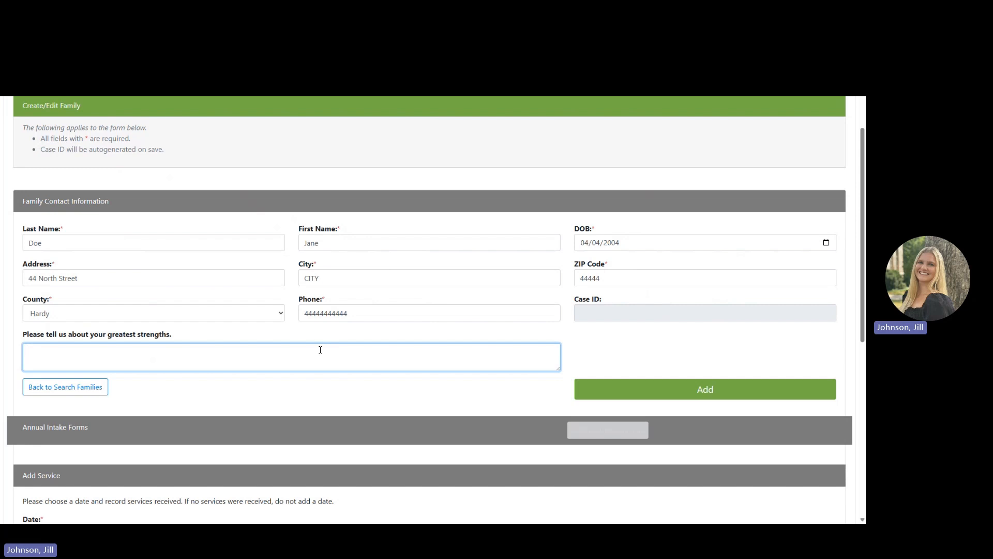
pyautogui.write('Great communication skills')
# Save the new family as case ID 21304 and scroll down to Annual Intake Forms.
pyautogui.click(666, 384)
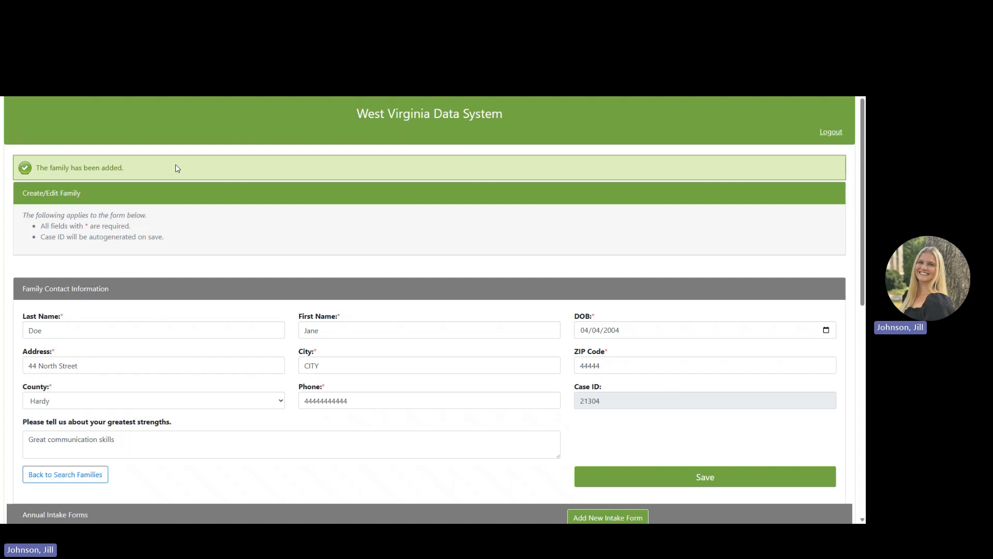
pyautogui.scroll(-2, 287, 288)
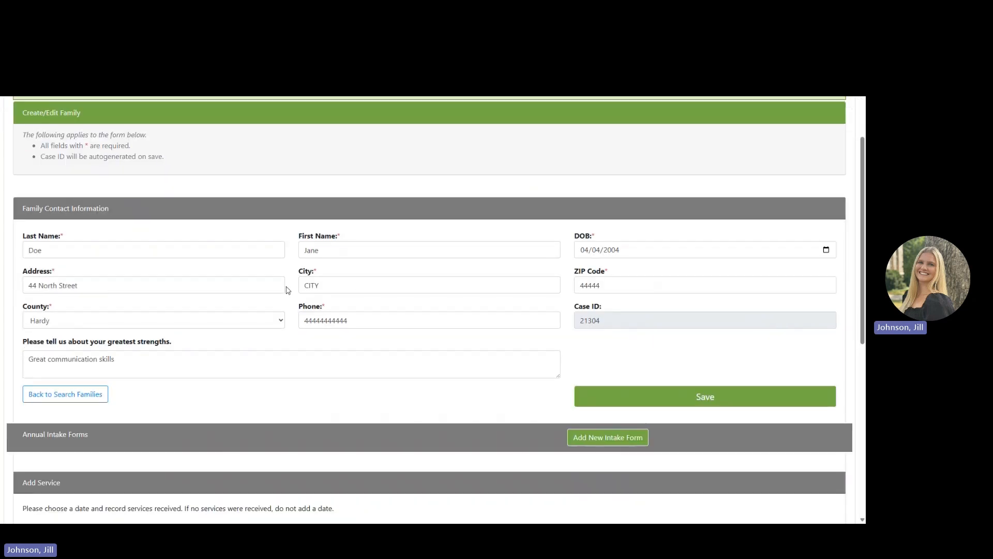
pyautogui.scroll(-5, 288, 290)
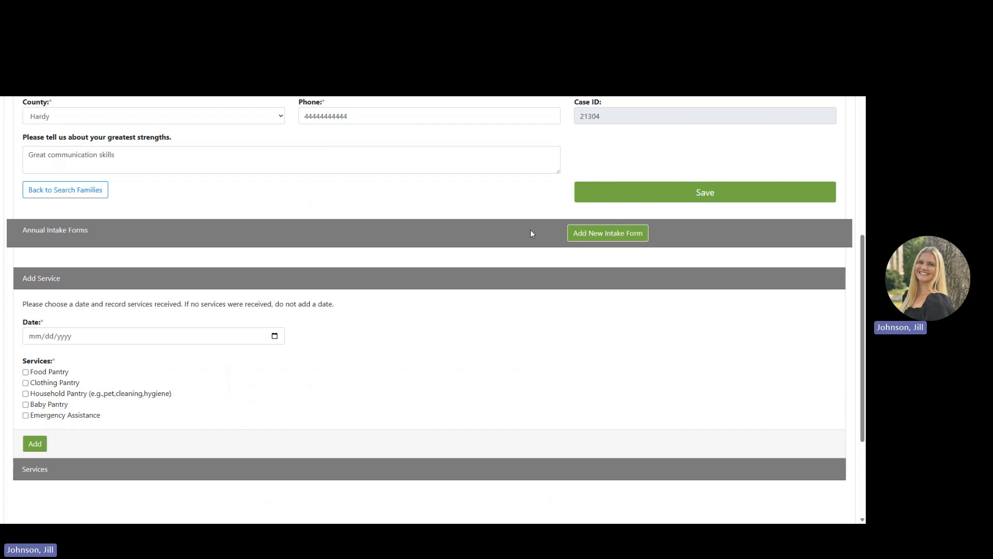
# Start a new annual intake form dated 04/14/2025 and enter the staff member's first name.
pyautogui.click(607, 234)
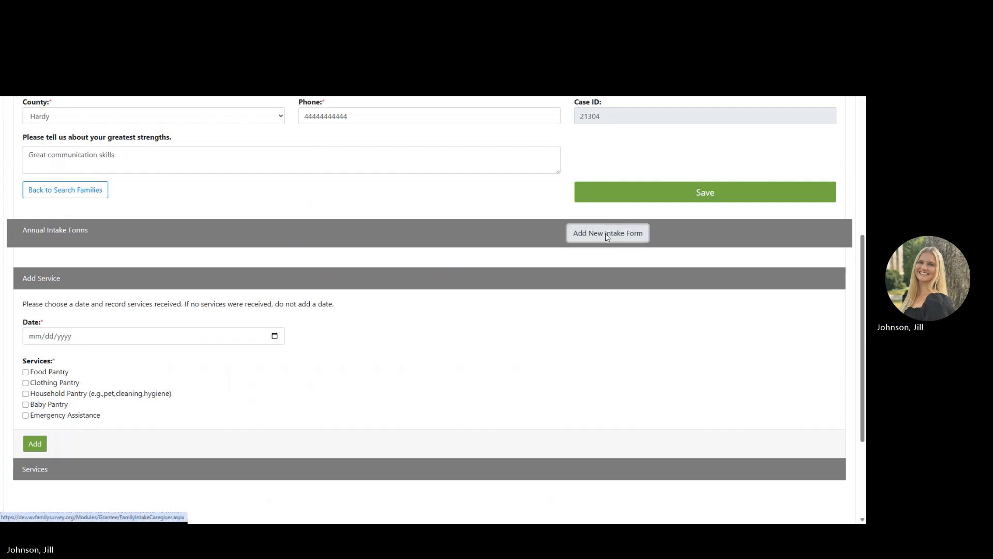
pyautogui.scroll(-1, 471, 332)
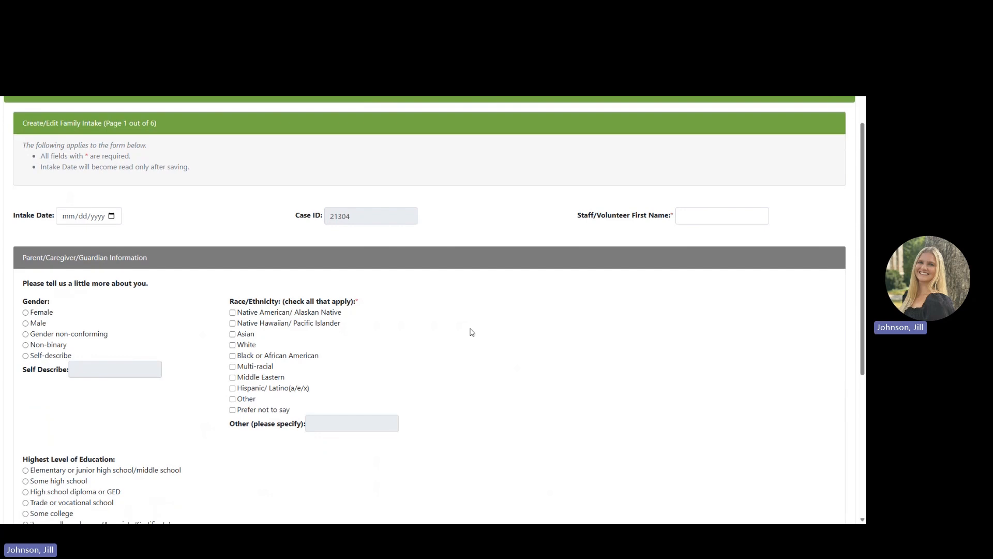
pyautogui.scroll(-3, 471, 332)
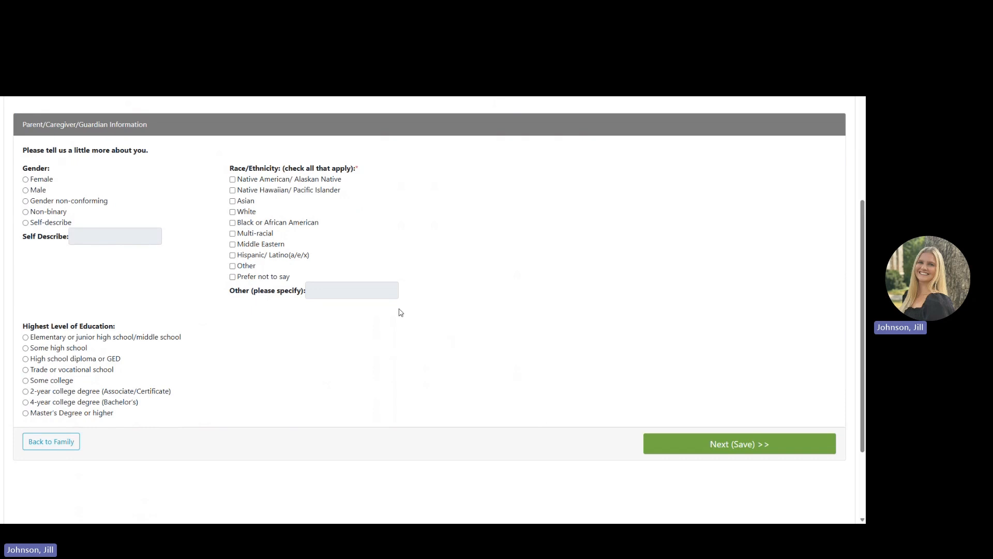
pyautogui.scroll(2, 401, 312)
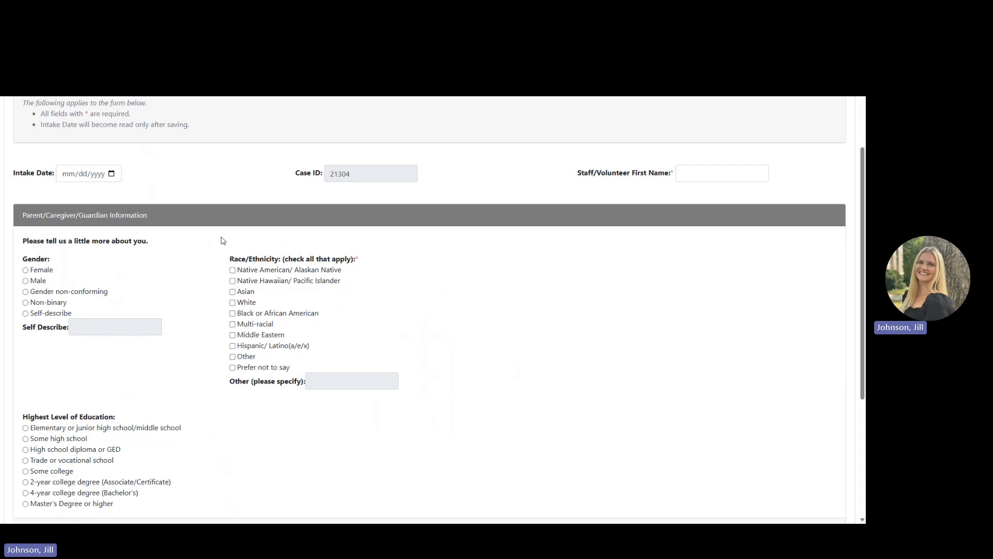
pyautogui.scroll(2, 86, 216)
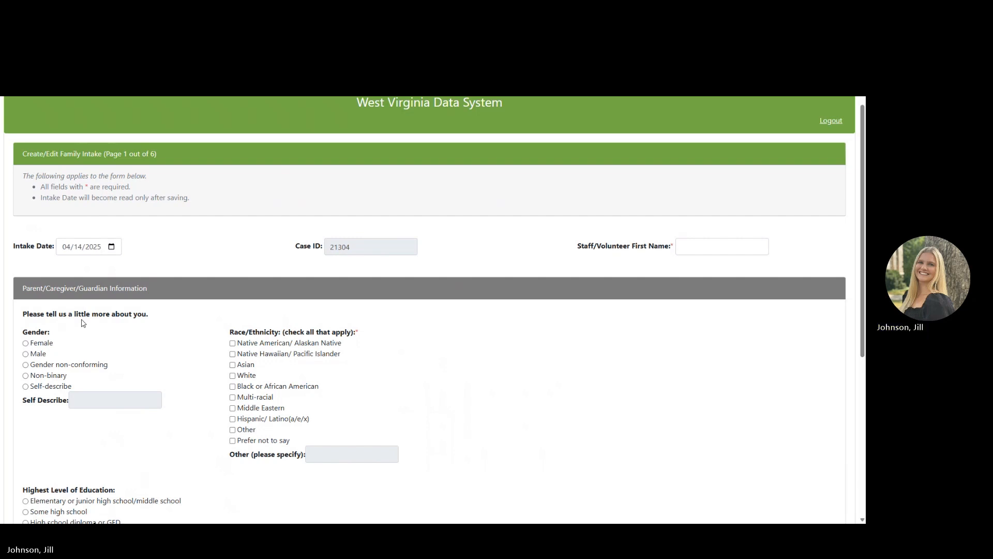
pyautogui.click(687, 248)
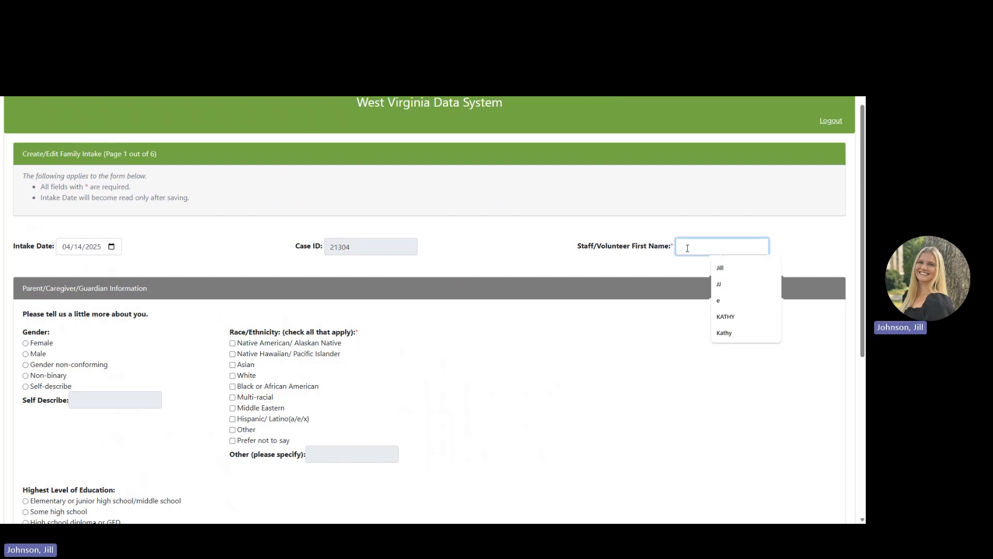
pyautogui.write('Jill')
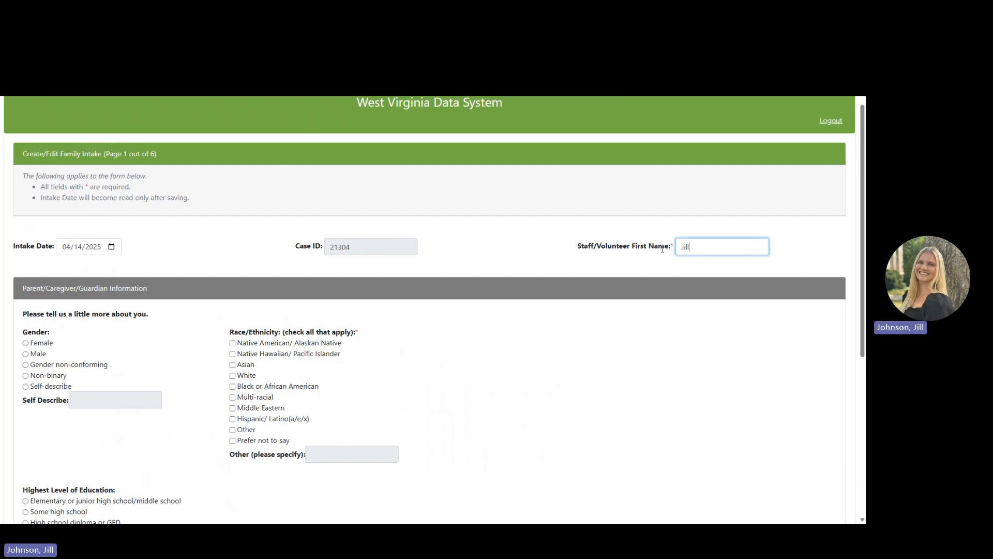
# Record the caregiver as Female, White, with Some college education, and save page 1.
pyautogui.scroll(-3, 500, 321)
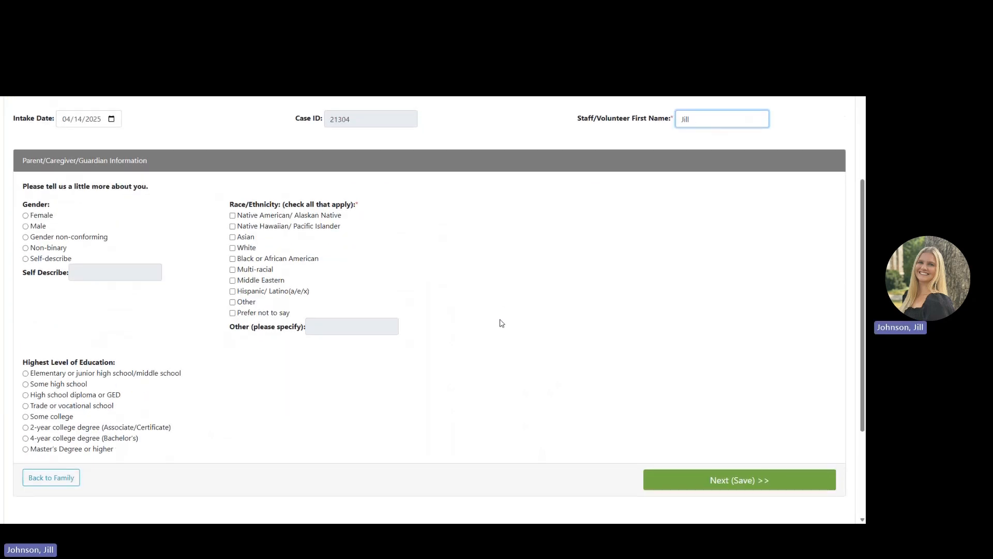
pyautogui.click(45, 220)
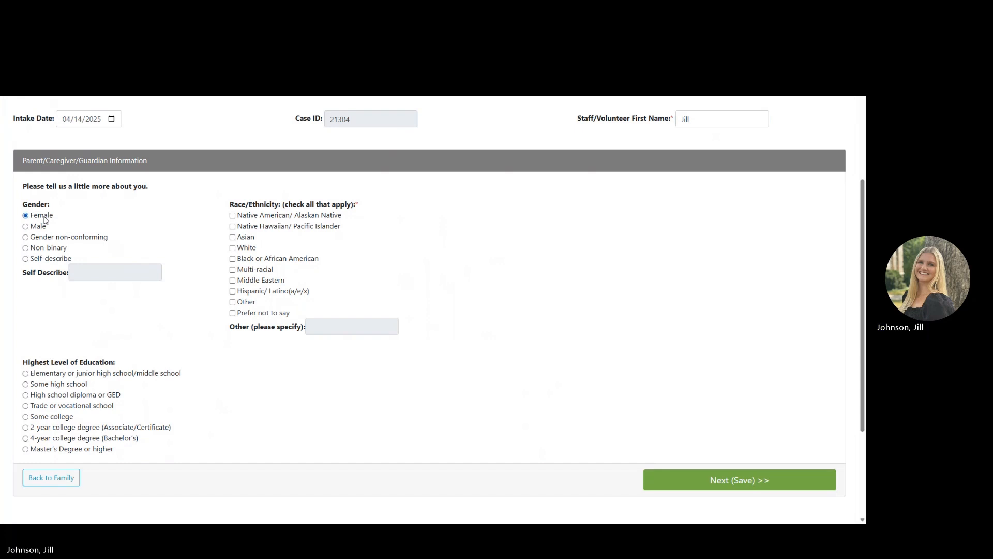
pyautogui.click(248, 250)
pyautogui.scroll(-2, 160, 331)
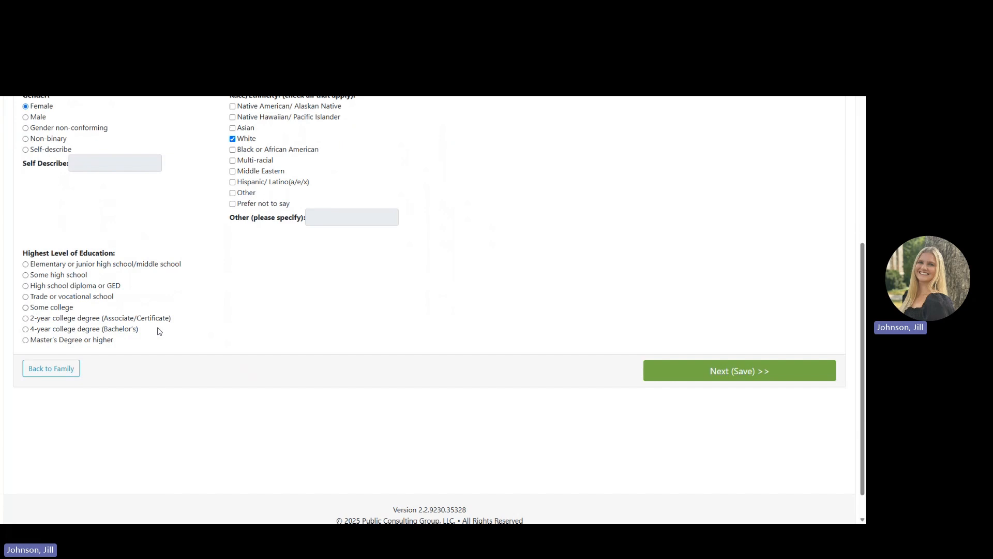
pyautogui.click(63, 301)
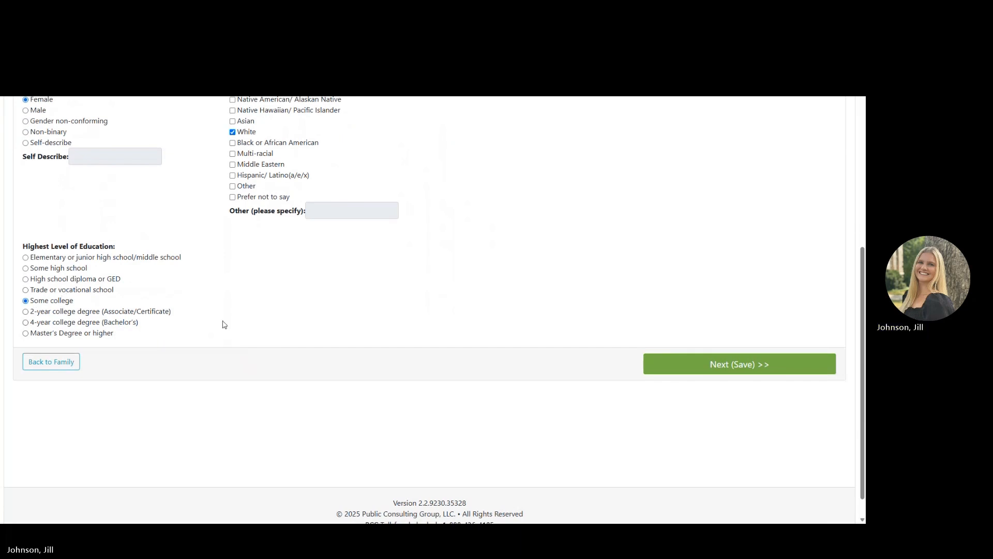
pyautogui.scroll(1, 224, 325)
pyautogui.scroll(1, 224, 324)
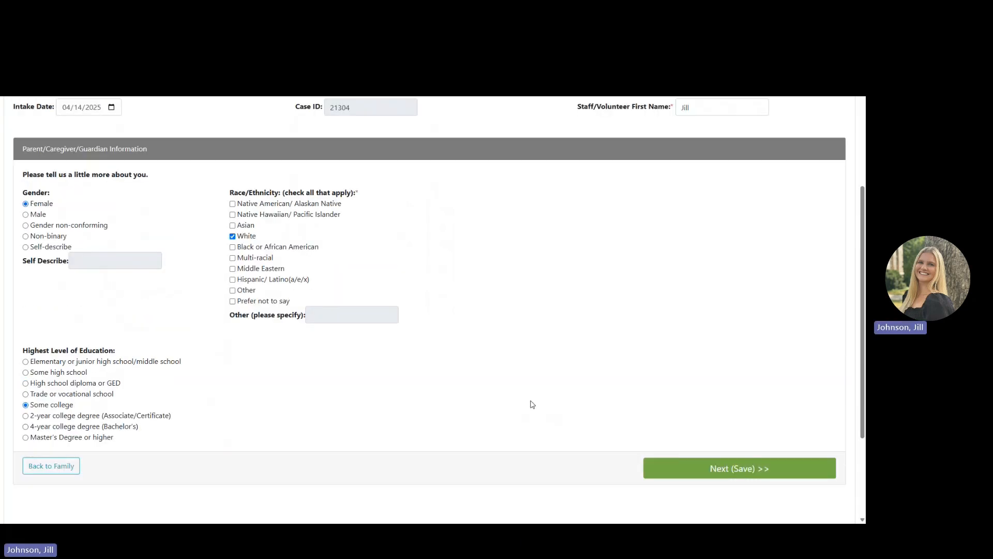
pyautogui.click(661, 469)
pyautogui.rightClick(661, 468)
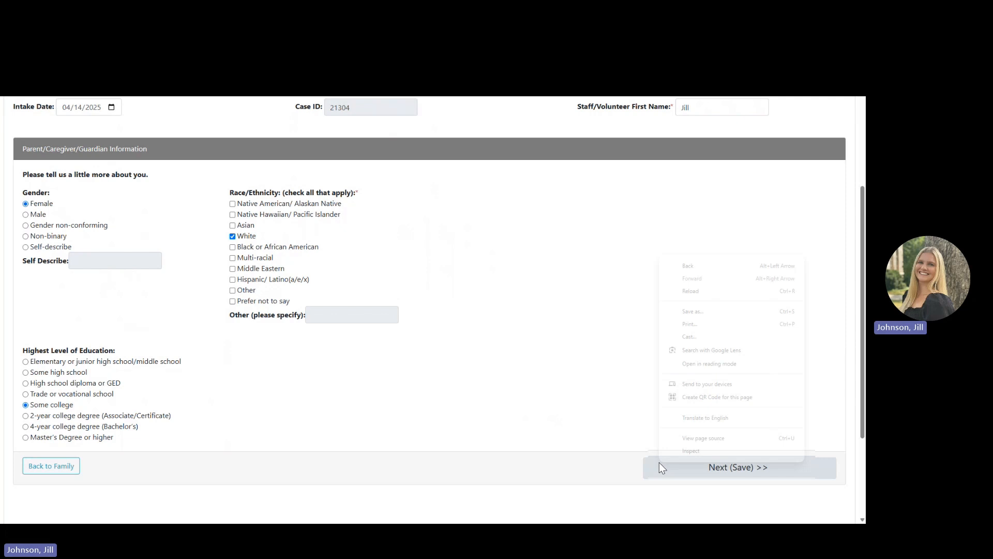
# On intake page 2, set relationship status Single and employment Employed part-time, then save.
pyautogui.click(662, 468)
pyautogui.click(662, 469)
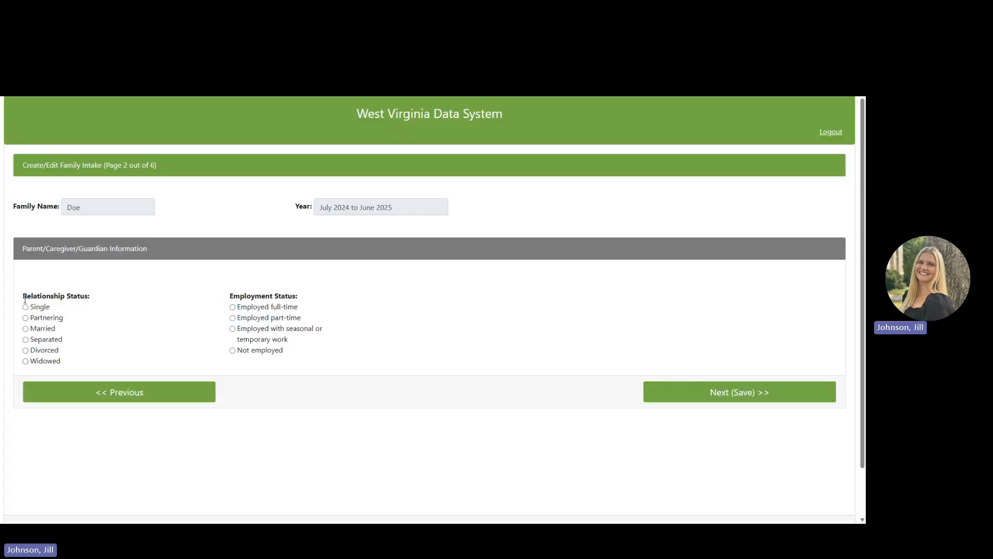
pyautogui.click(50, 308)
pyautogui.click(288, 318)
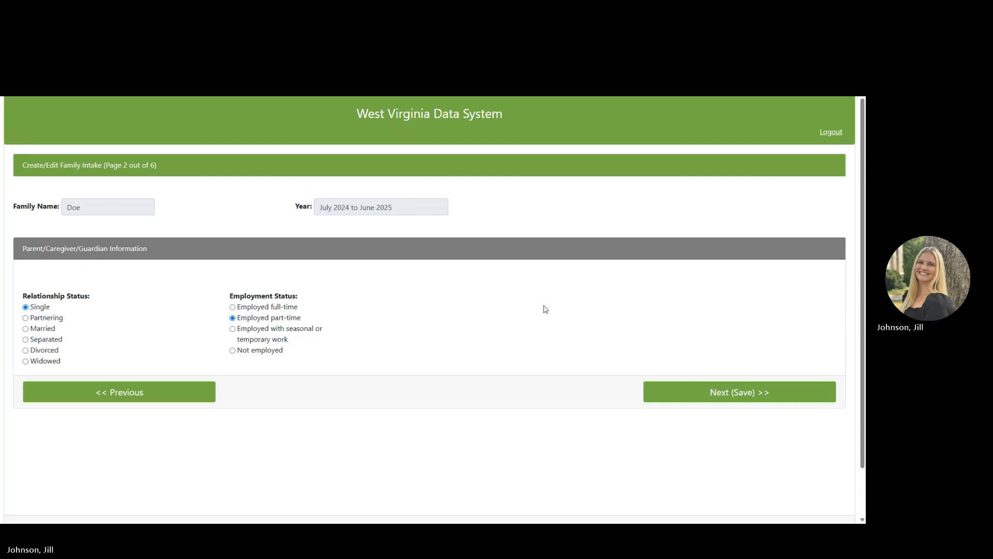
pyautogui.click(668, 395)
# Set family housing to Rent, note the applicant is a teen parent, and set household size to 2.
pyautogui.scroll(-2, 667, 395)
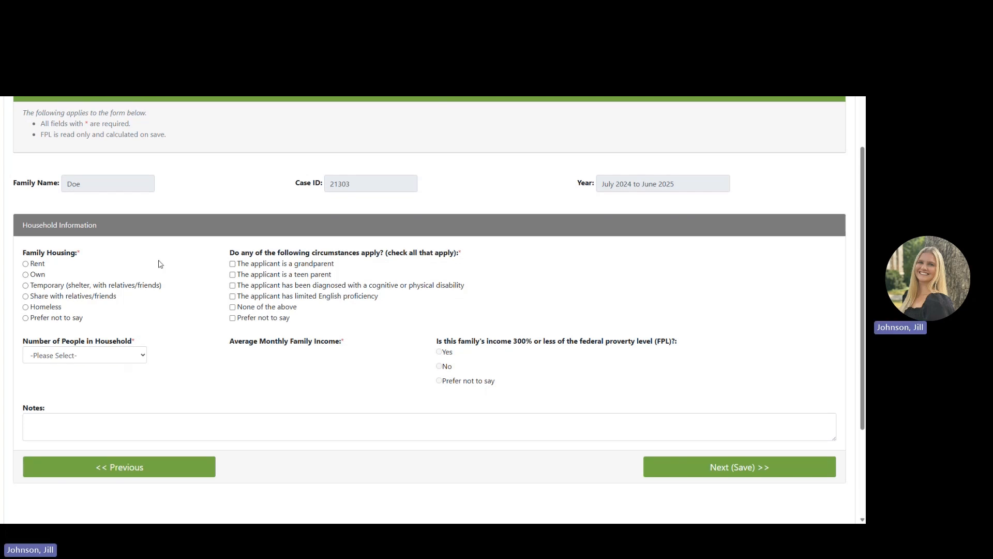
pyautogui.click(39, 265)
pyautogui.click(233, 275)
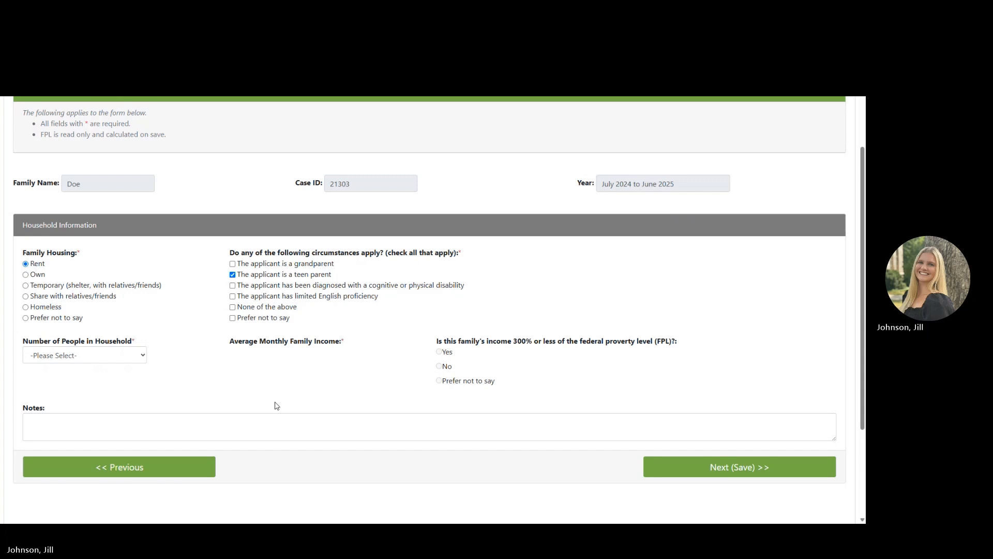
pyautogui.scroll(-1, 277, 406)
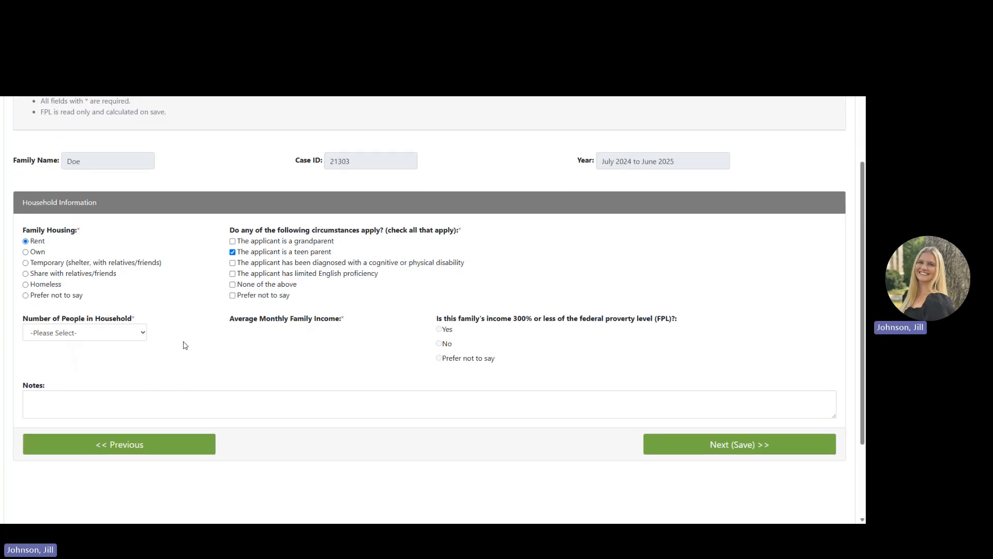
pyautogui.click(144, 336)
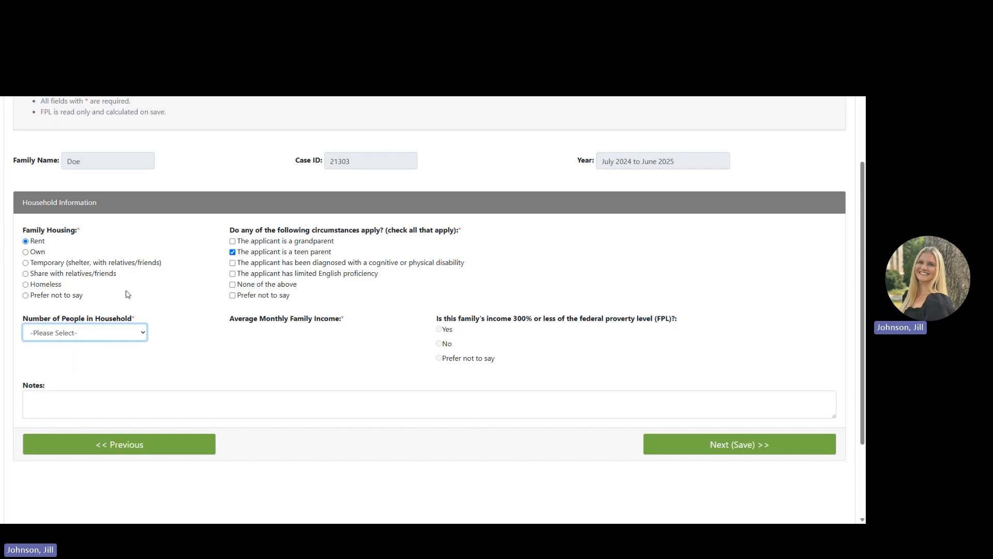
pyautogui.press('2')
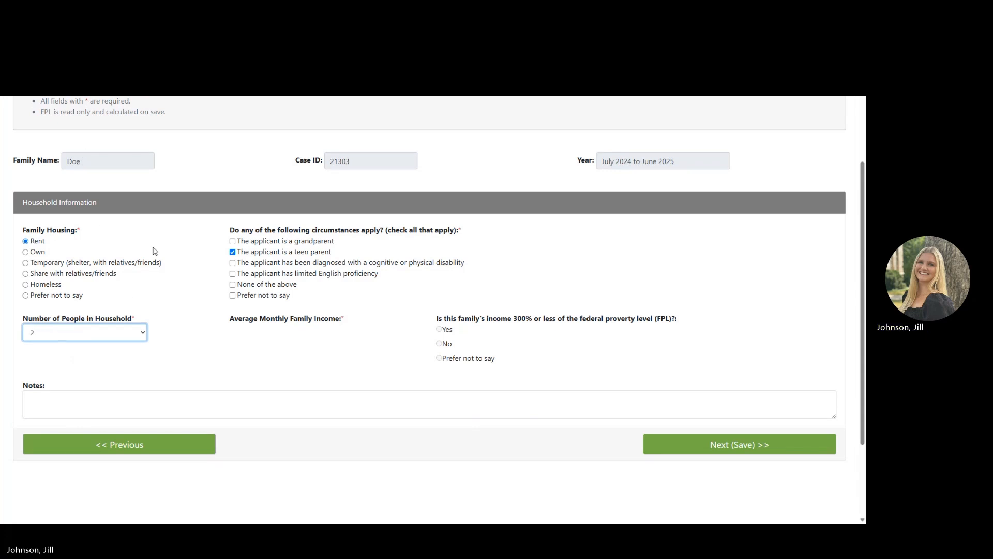
# Save the household information and continue to page 4, State Services.
pyautogui.scroll(-4, 255, 381)
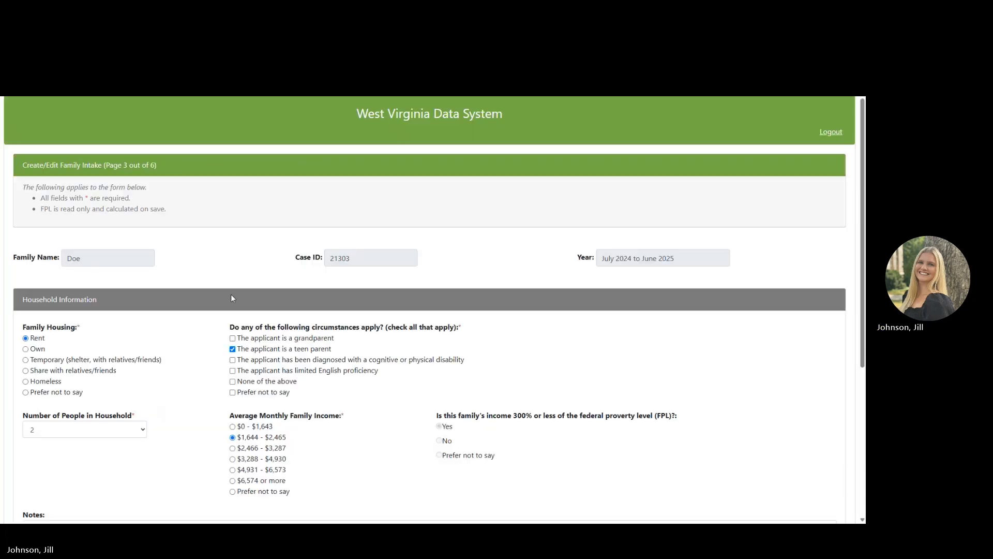
pyautogui.scroll(-2, 410, 406)
pyautogui.scroll(-1, 410, 407)
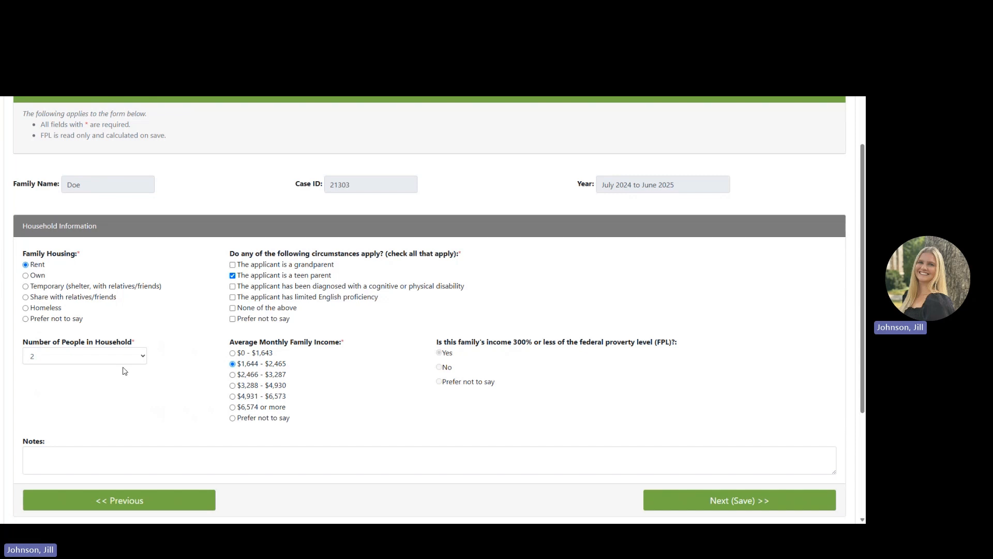
pyautogui.scroll(-1, 402, 397)
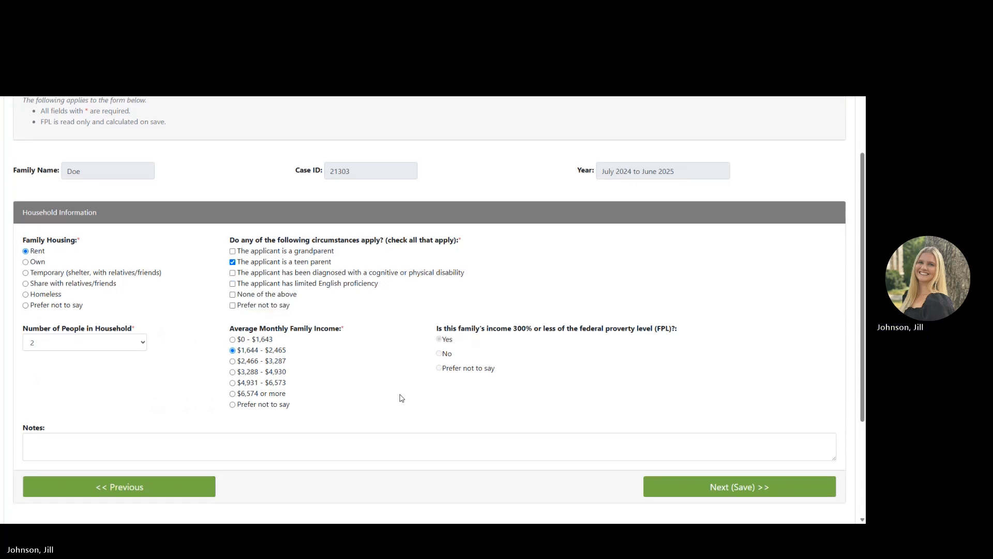
pyautogui.click(697, 491)
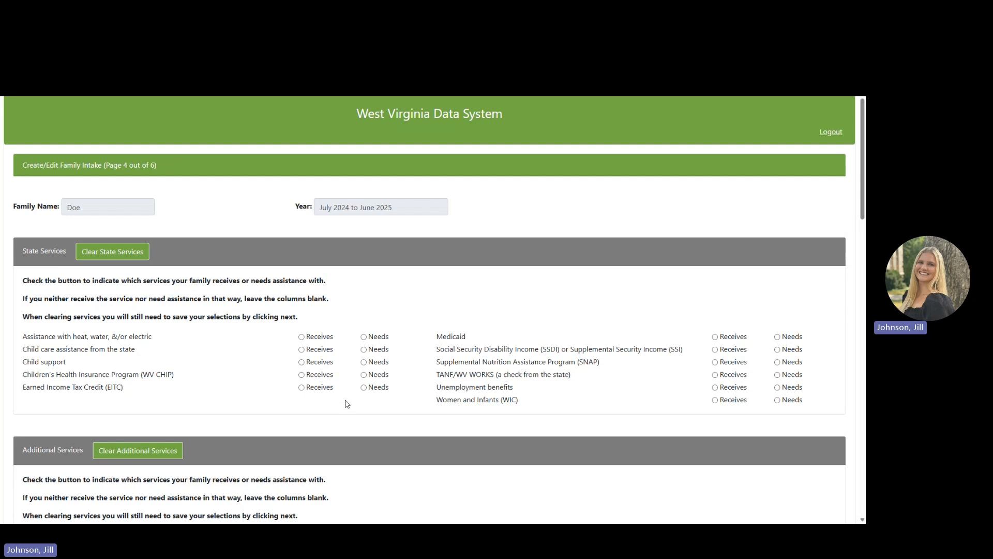
# Mark Medicaid received, WIC needed and child care assistance, then clear all State Services answers.
pyautogui.scroll(-1, 334, 381)
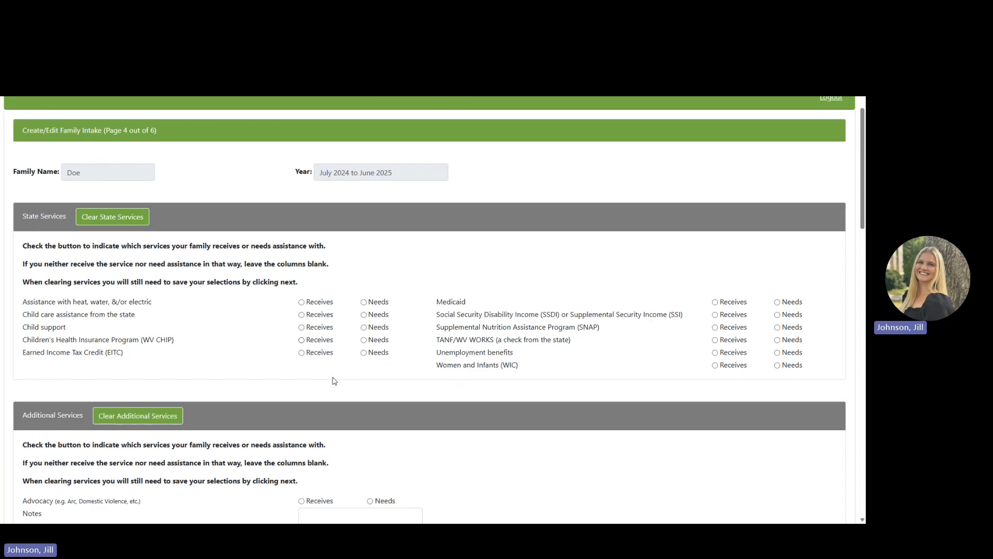
pyautogui.click(717, 303)
pyautogui.click(777, 366)
pyautogui.click(312, 316)
pyautogui.click(128, 218)
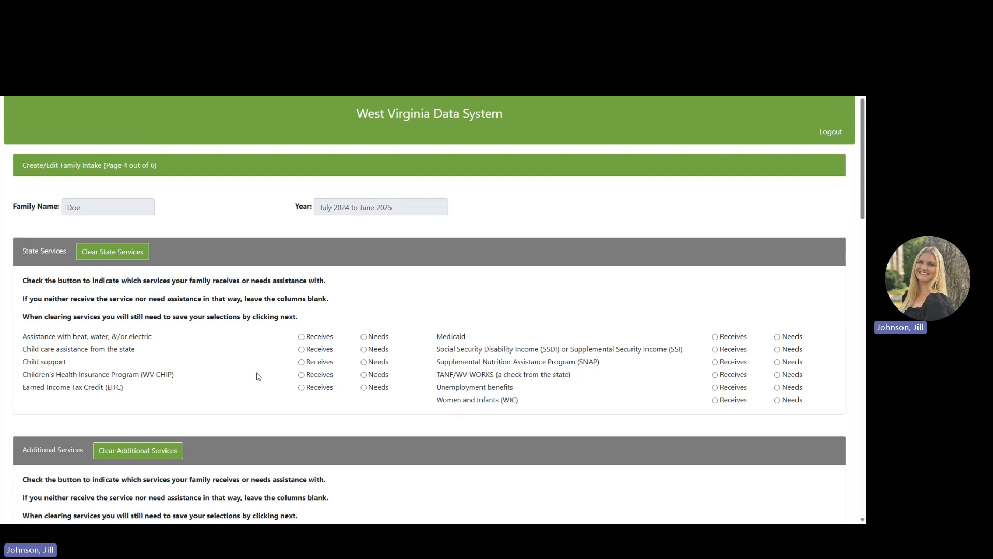
# Mark that the family receives child support and needs Women and Infants (WIC).
pyautogui.scroll(-1, 258, 377)
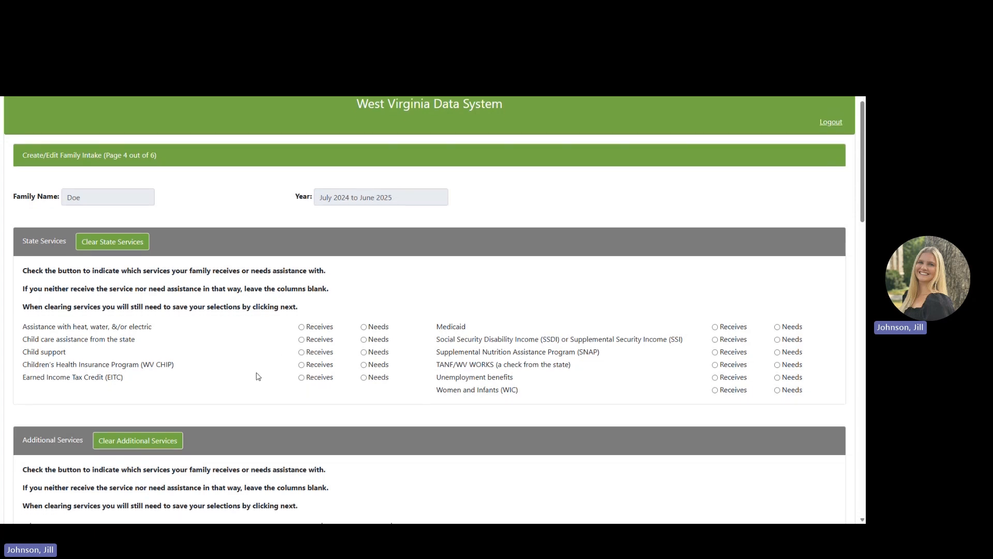
pyautogui.click(315, 355)
pyautogui.scroll(-1, 783, 407)
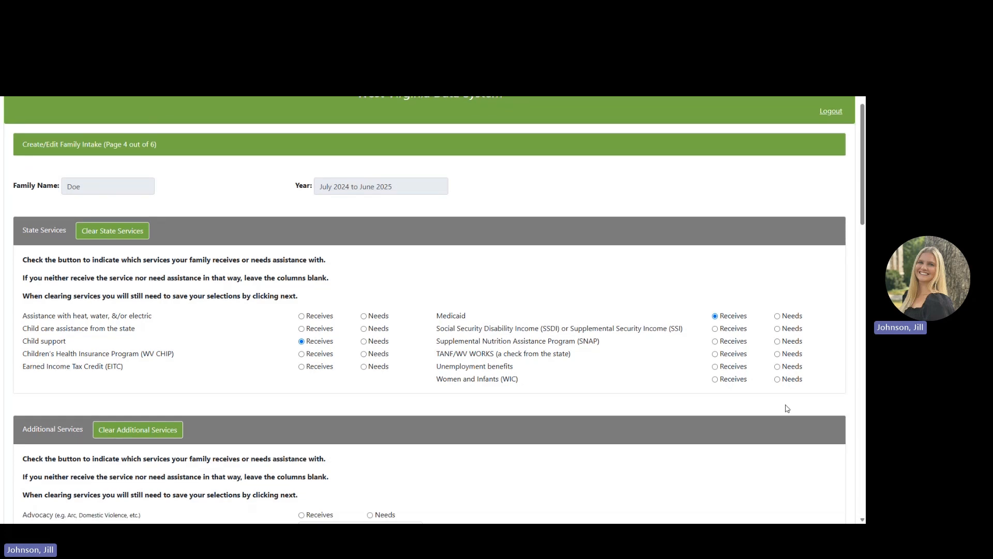
pyautogui.click(795, 381)
pyautogui.scroll(-1, 277, 340)
pyautogui.scroll(-5, 278, 341)
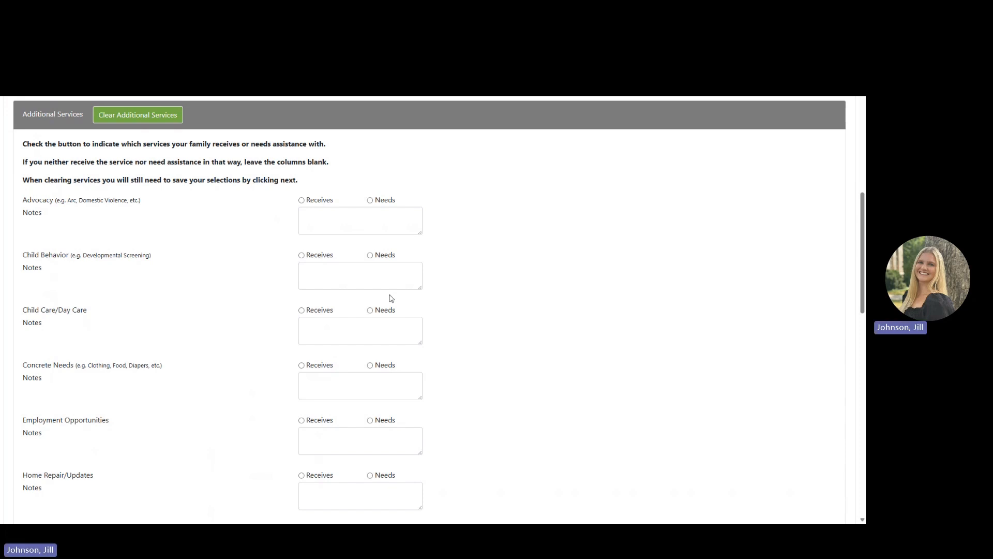
# Mark Concrete Needs as needed, with the note 'food'.
pyautogui.click(331, 218)
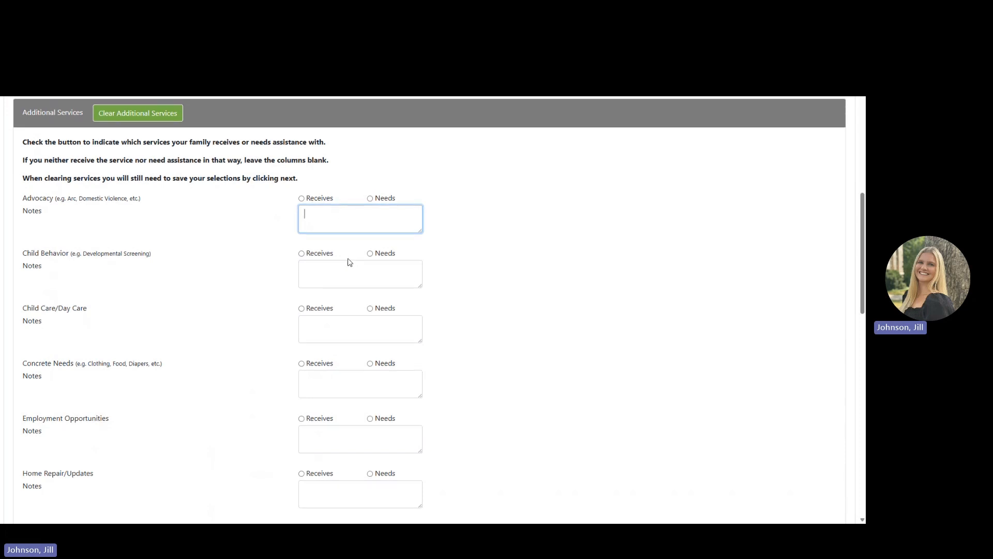
pyautogui.scroll(-2, 349, 262)
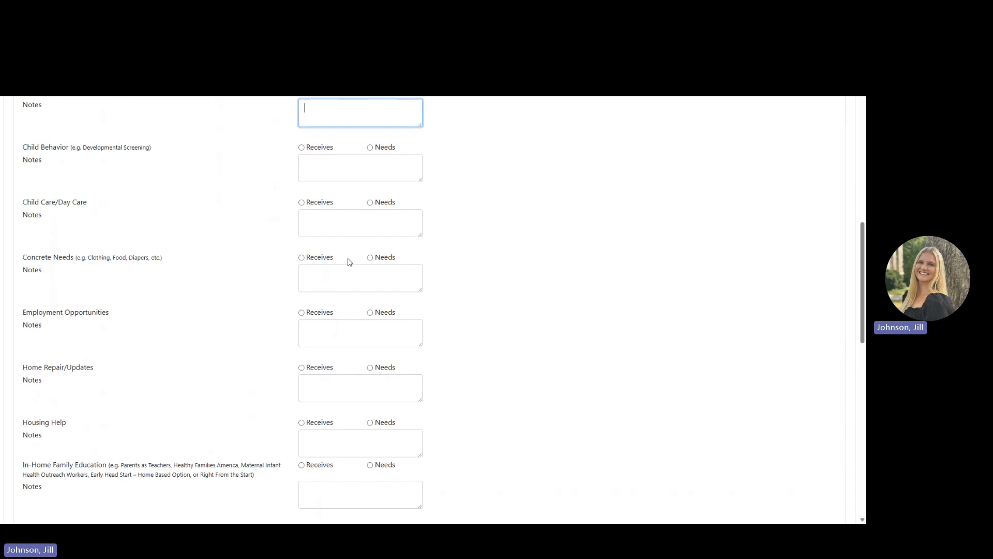
pyautogui.scroll(-1, 349, 262)
pyautogui.click(375, 235)
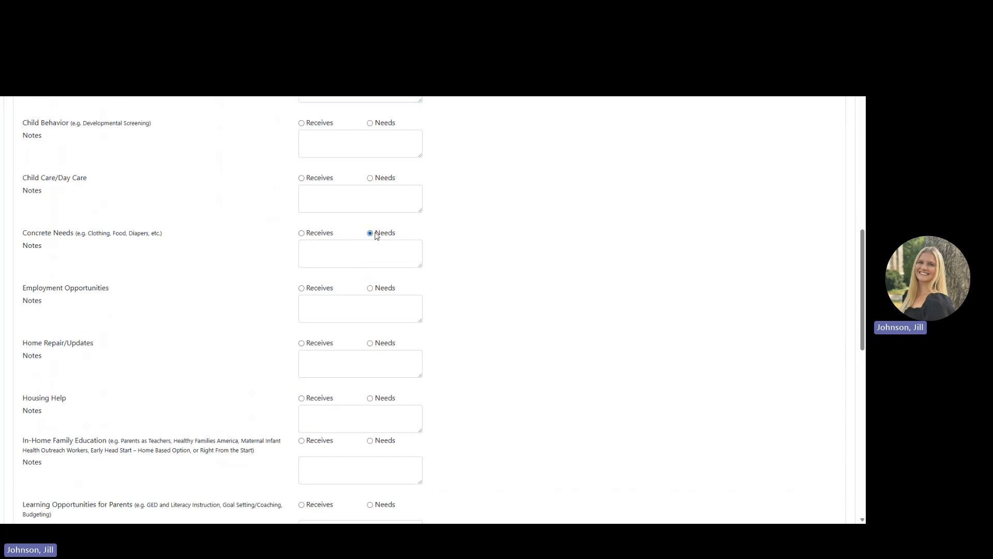
pyautogui.click(371, 249)
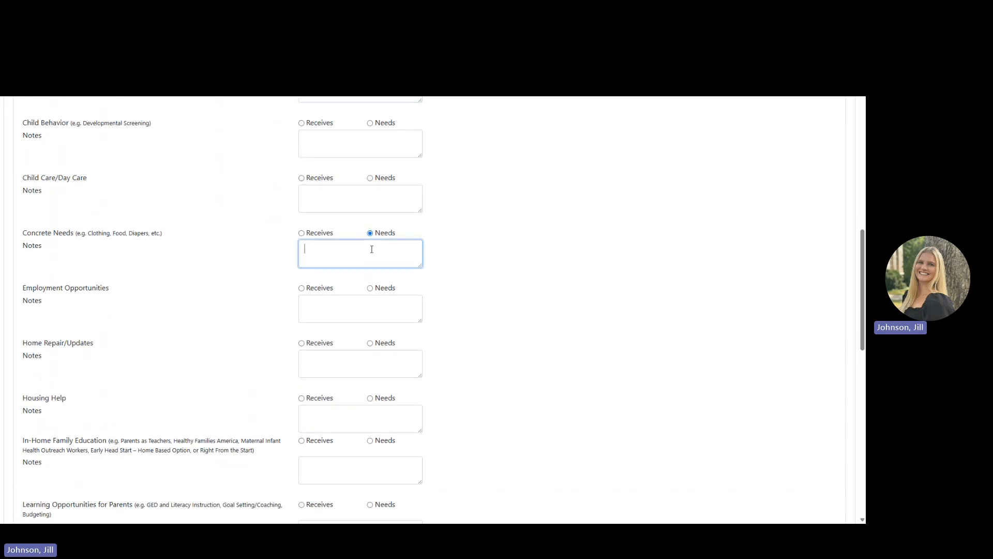
pyautogui.write('food')
# Save the services page and continue to page 5, Strengths.
pyautogui.scroll(-3, 428, 327)
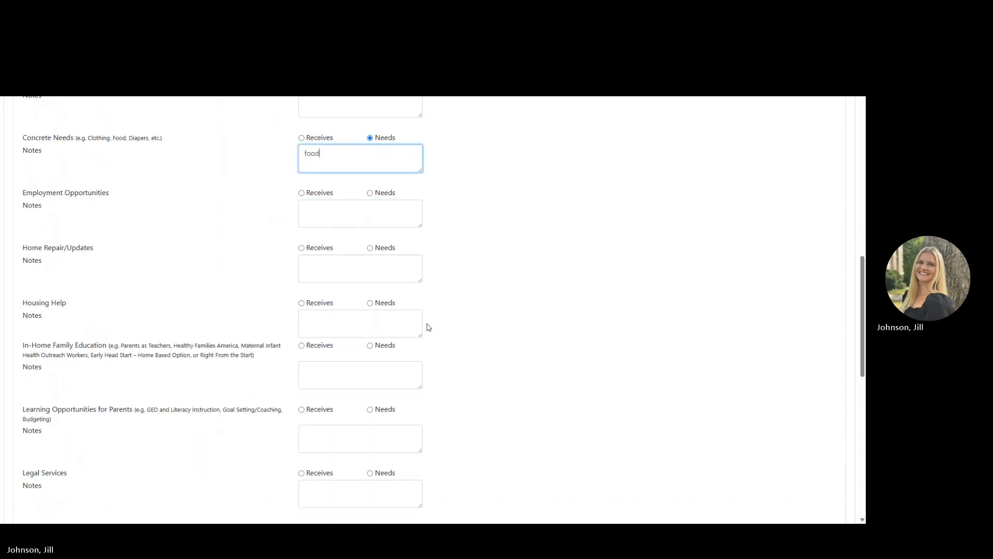
pyautogui.scroll(-6, 428, 327)
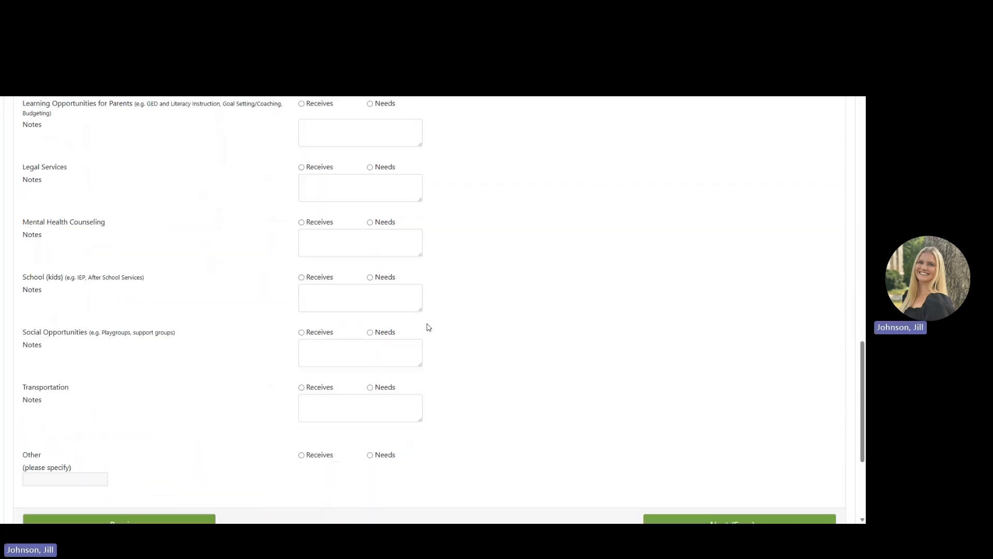
pyautogui.click(713, 430)
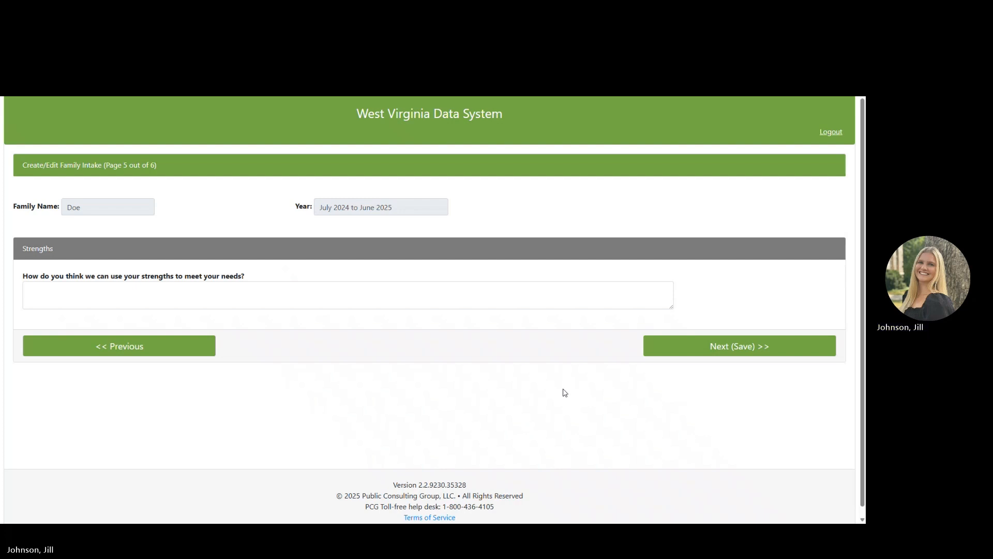
# Save the blank Strengths page and continue to page 6, Household Members.
pyautogui.click(700, 348)
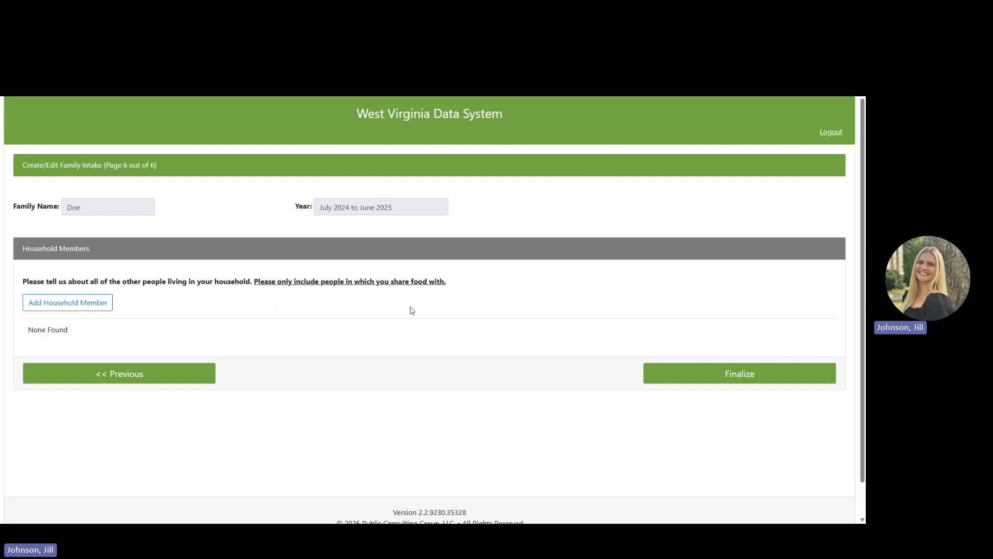
# Start a new household member and enter the member's first name, last name and birth date 08/08/2020.
pyautogui.click(100, 308)
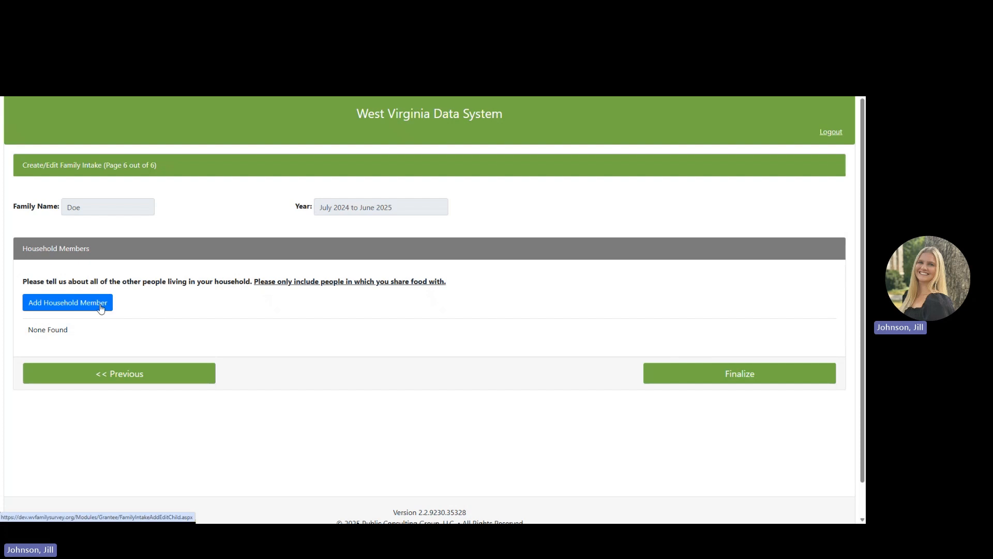
pyautogui.rightClick(99, 305)
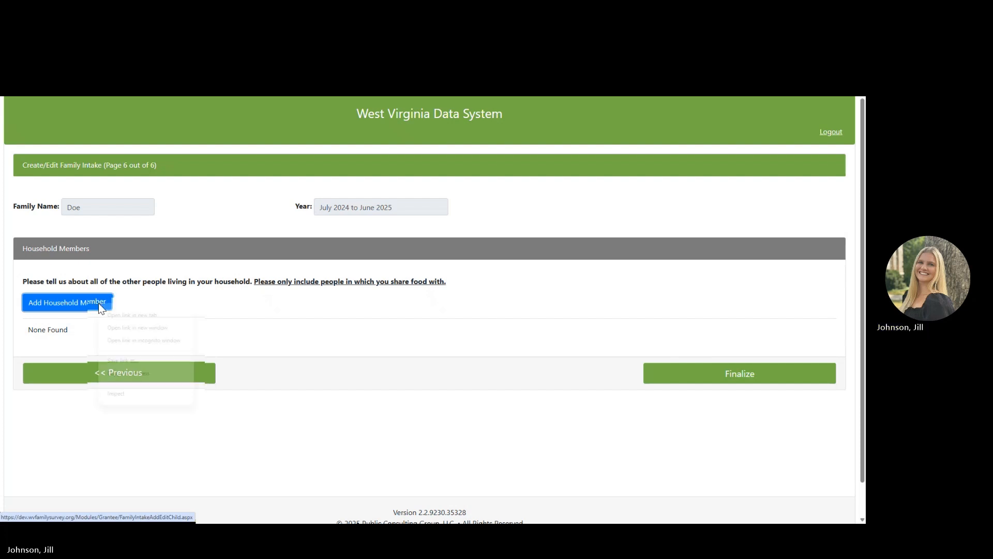
pyautogui.click(100, 304)
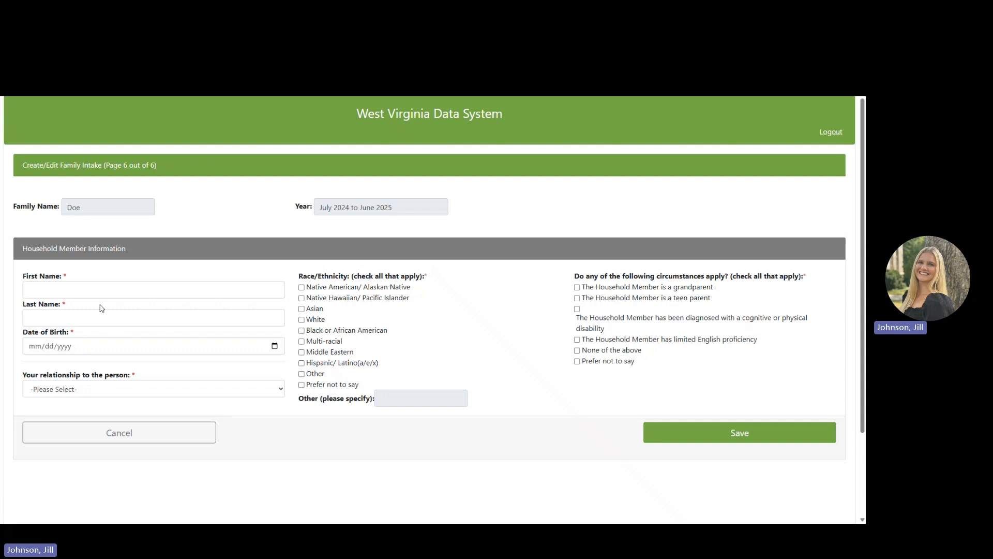
pyautogui.click(99, 291)
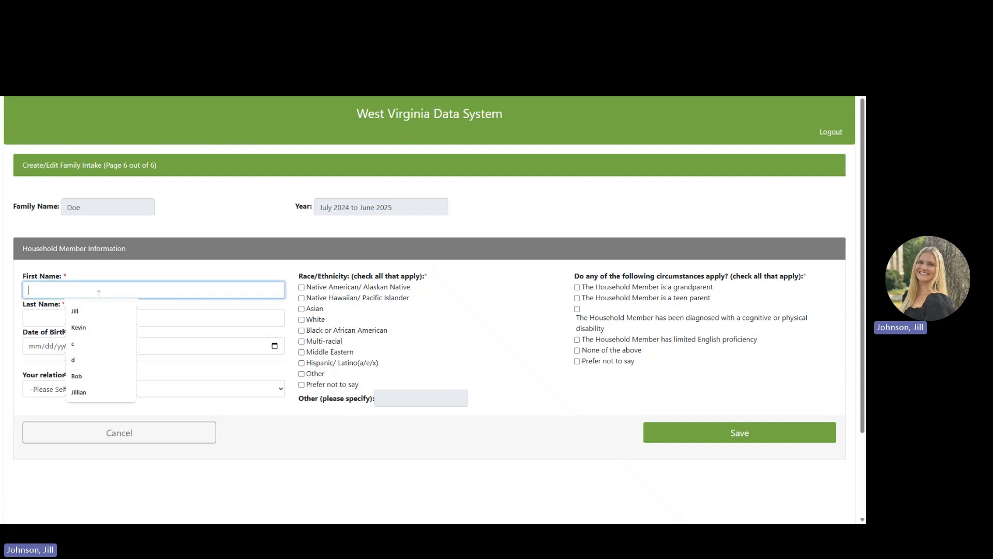
pyautogui.write('John')
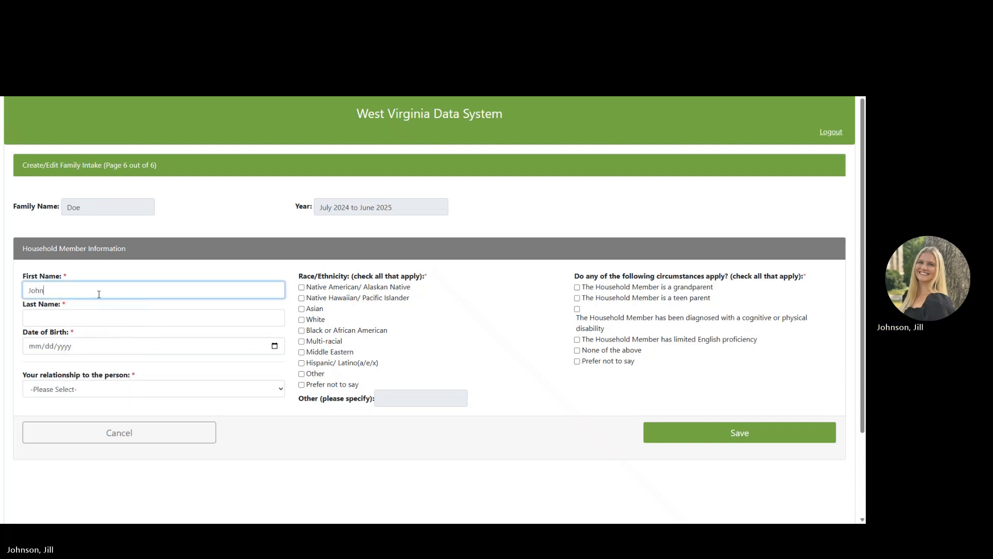
pyautogui.click(68, 312)
pyautogui.write('Doe')
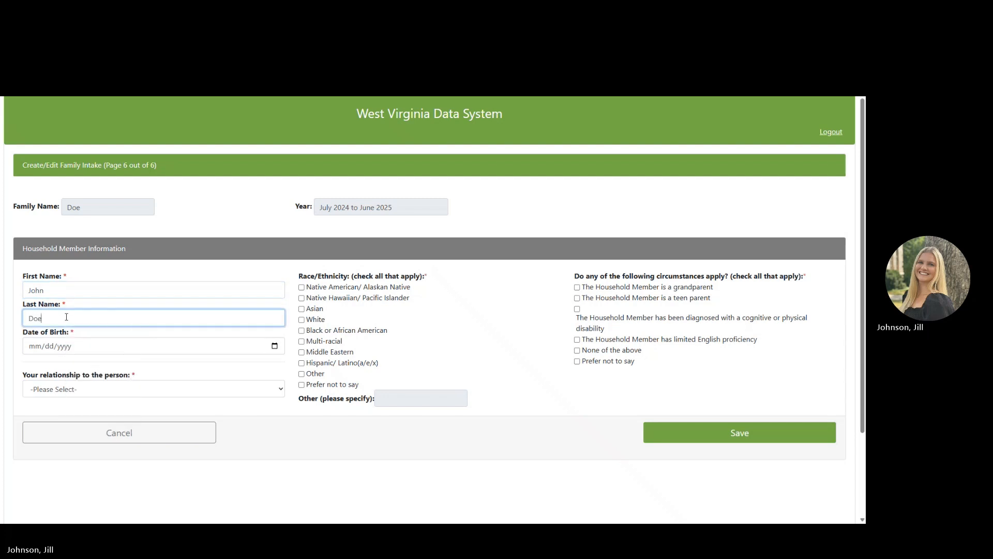
pyautogui.click(84, 350)
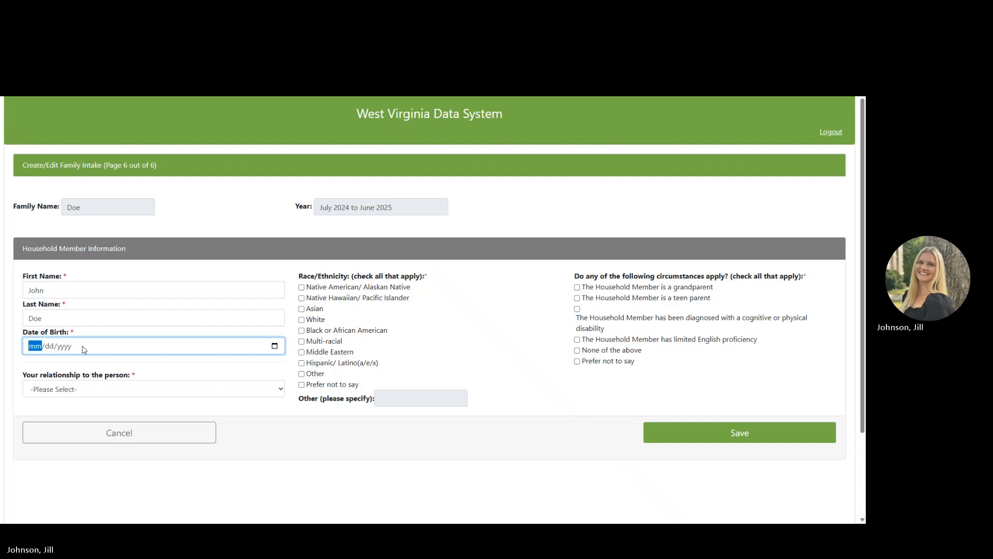
pyautogui.write('08/08/0020')
pyautogui.click(97, 369)
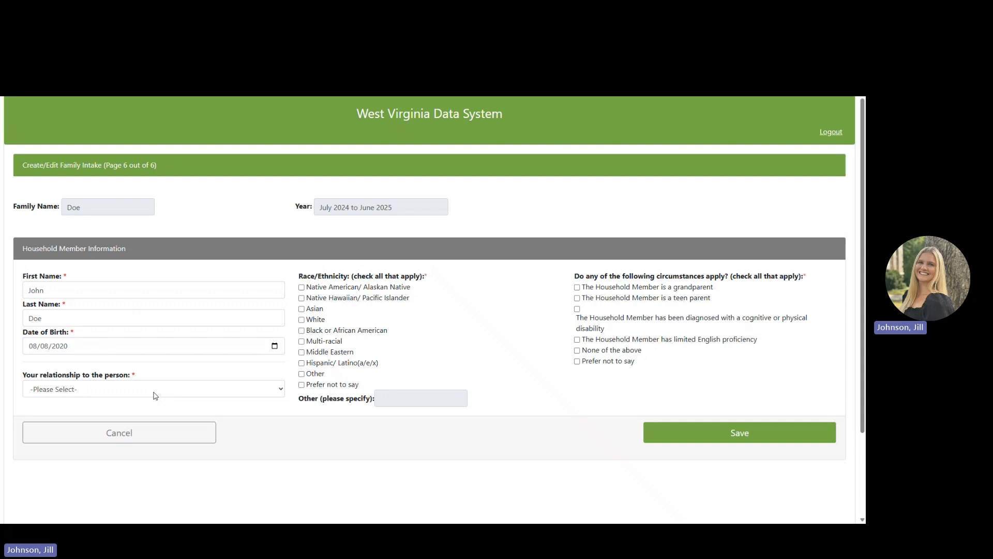
# Set relationship to Birth parent, race White and None of the above, then save the member.
pyautogui.click(155, 396)
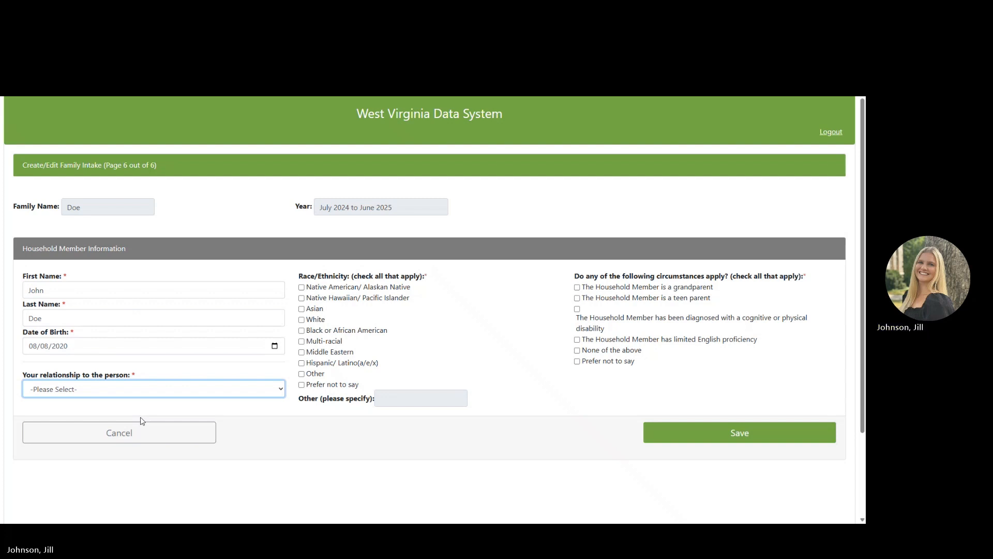
pyautogui.press('Down')
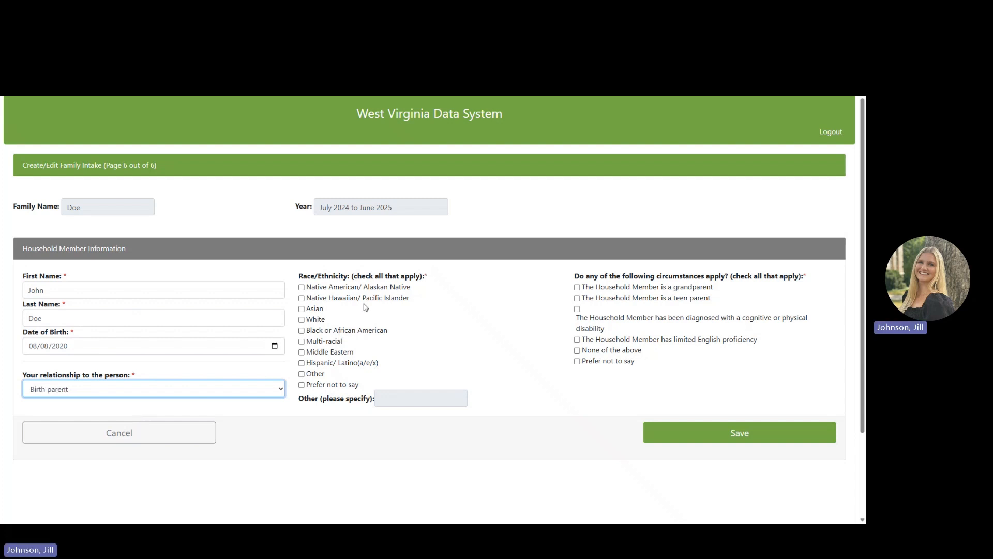
pyautogui.click(316, 320)
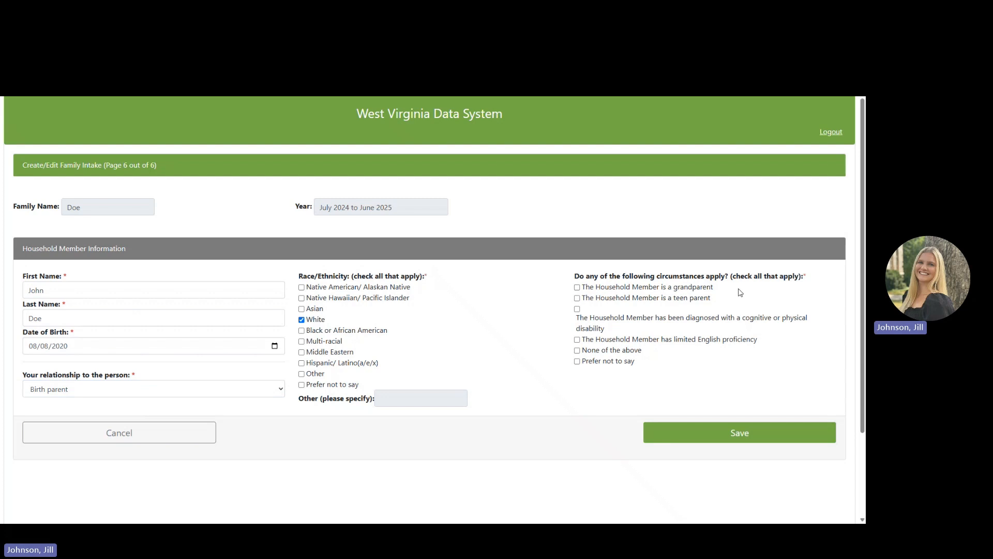
pyautogui.click(629, 351)
pyautogui.click(680, 433)
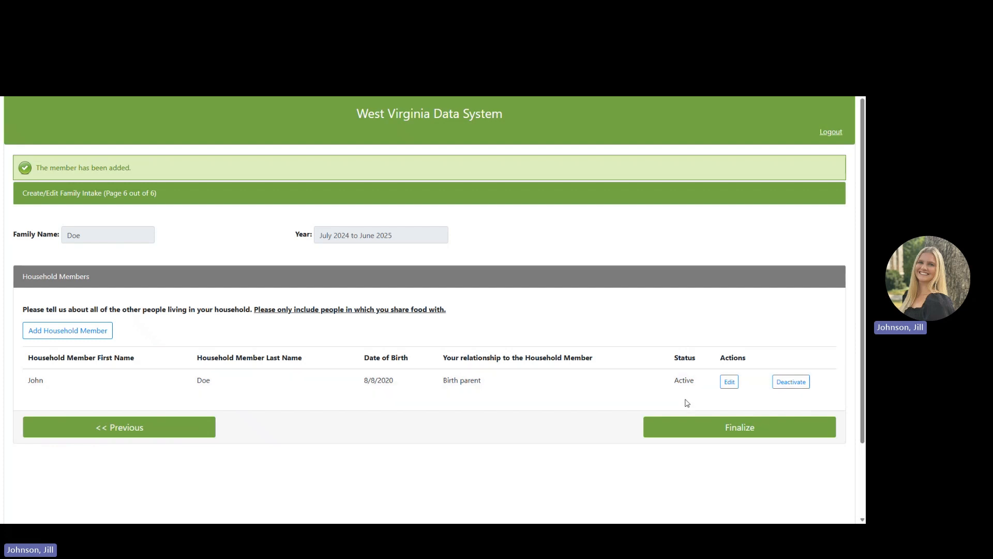
# Deactivate and reactivate the household member, then submit the intake for finalizing.
pyautogui.click(797, 382)
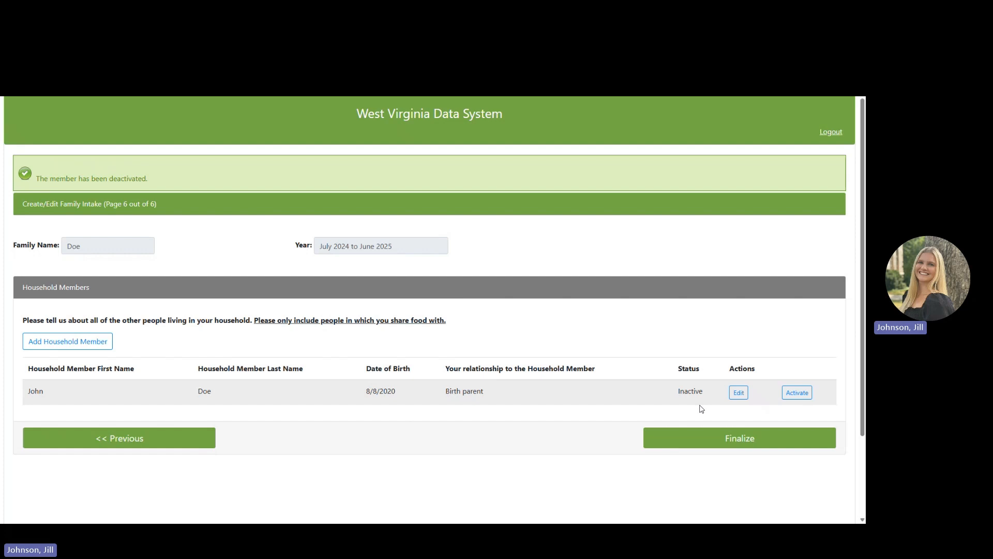
pyautogui.click(806, 398)
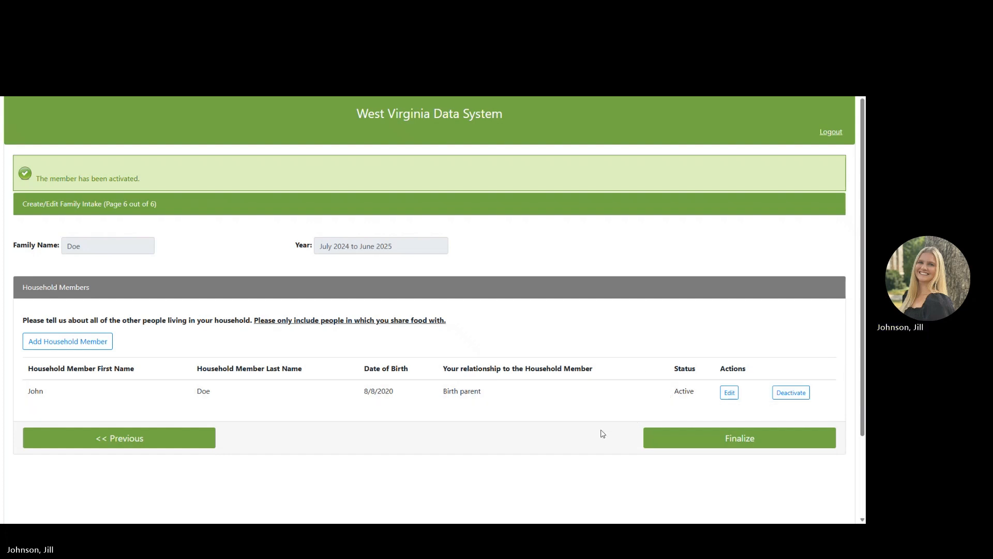
pyautogui.click(665, 447)
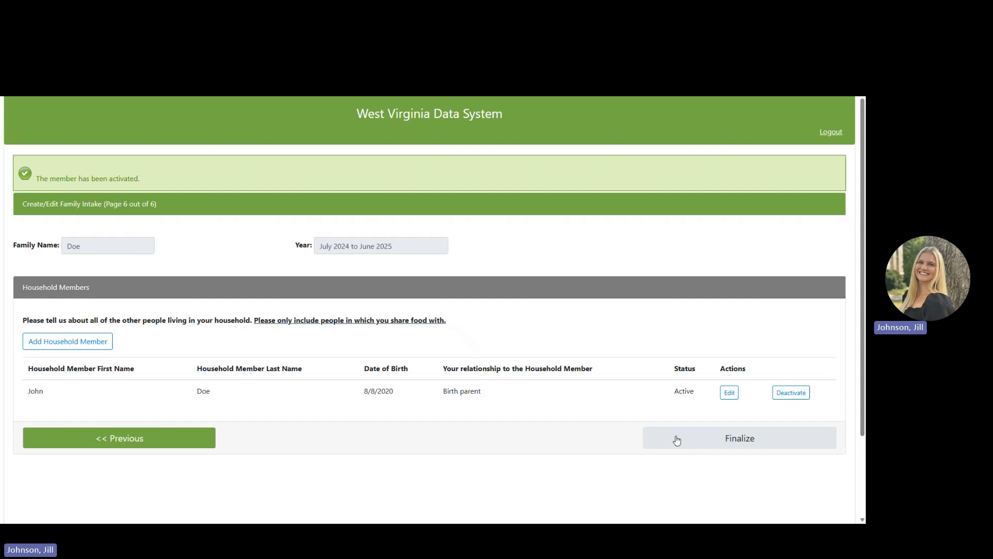
# Finalize the intake and check the July 2024–June 2025 annual form shows Finalized.
pyautogui.click(675, 440)
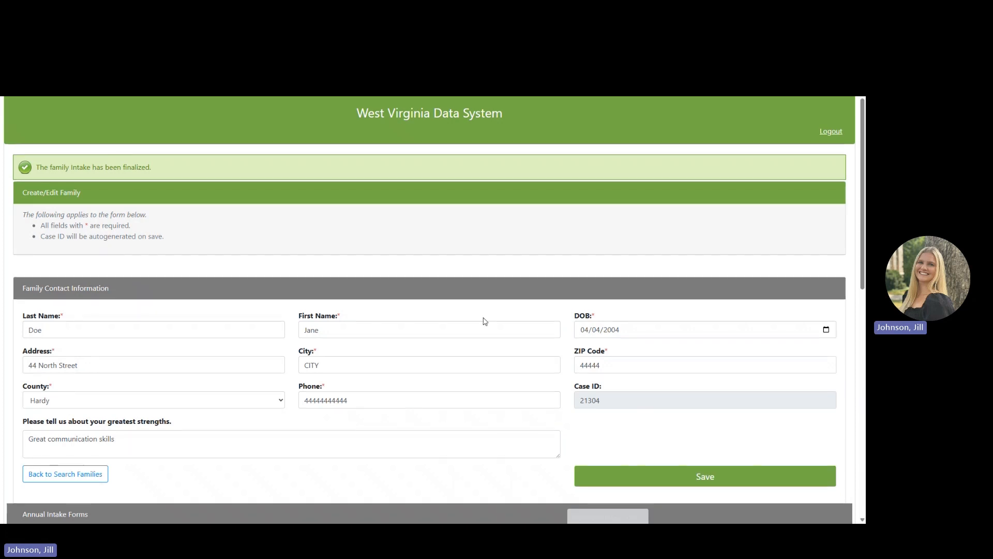
pyautogui.scroll(-4, 485, 320)
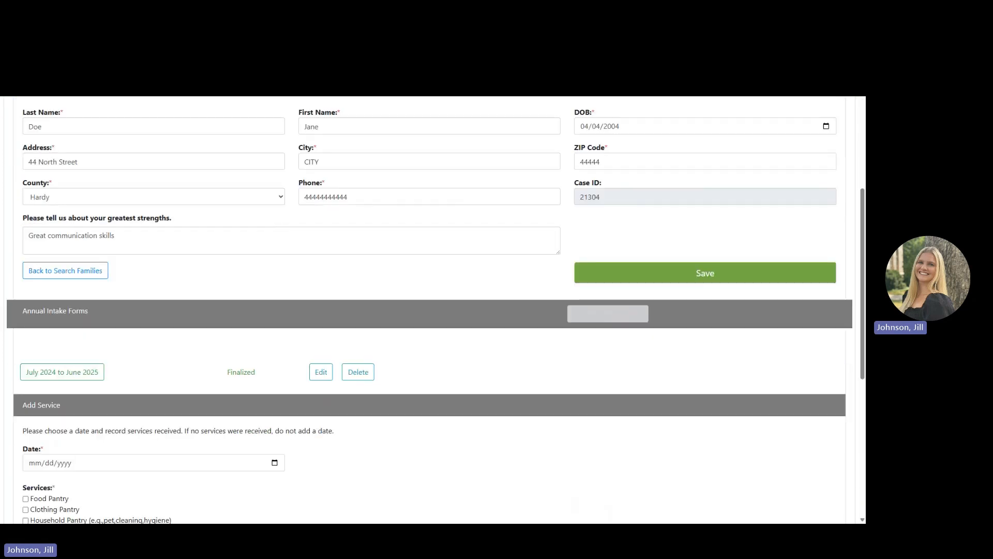